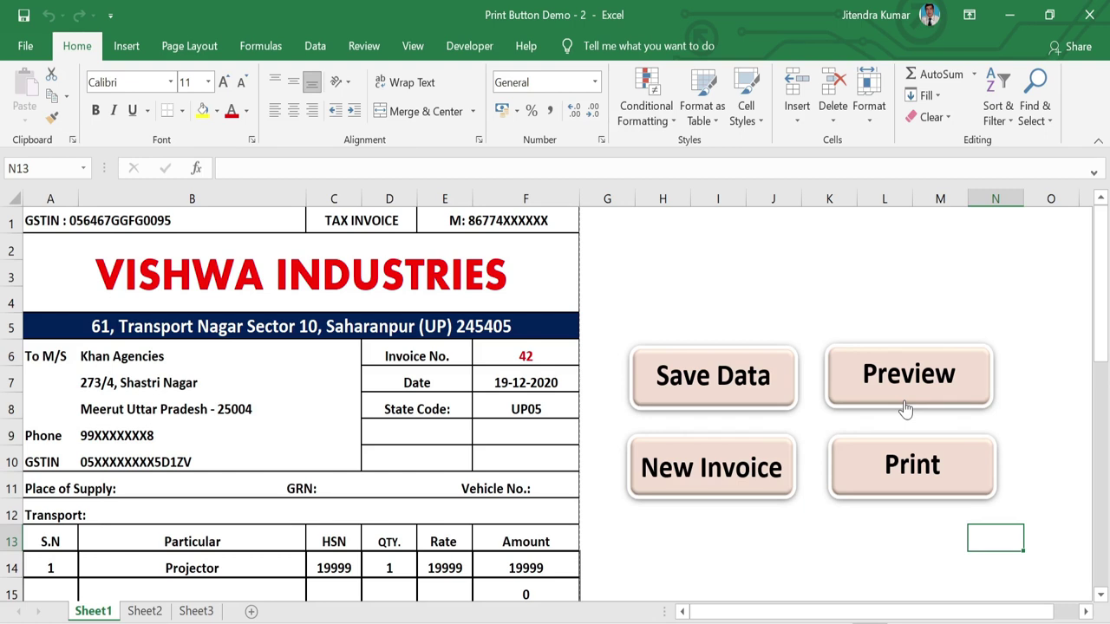
Test the invoice's Preview and Print buttons, then cancel the PDF save dialog.
{"action": "left_click", "coordinate": [907, 399]}
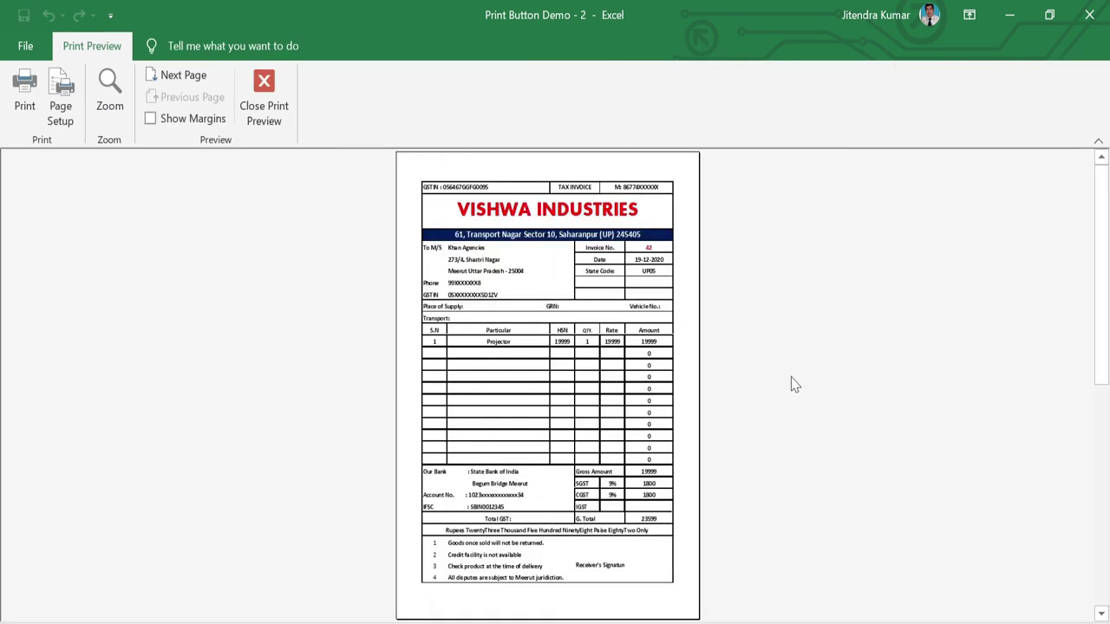
{"action": "left_click", "coordinate": [257, 94]}
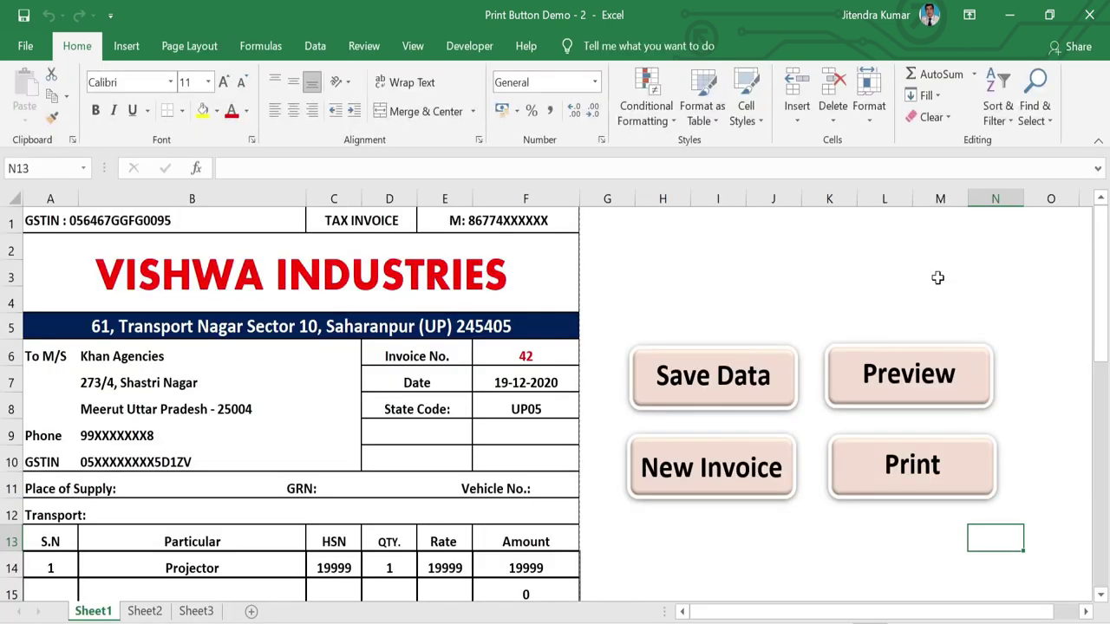
{"action": "left_click", "coordinate": [911, 492]}
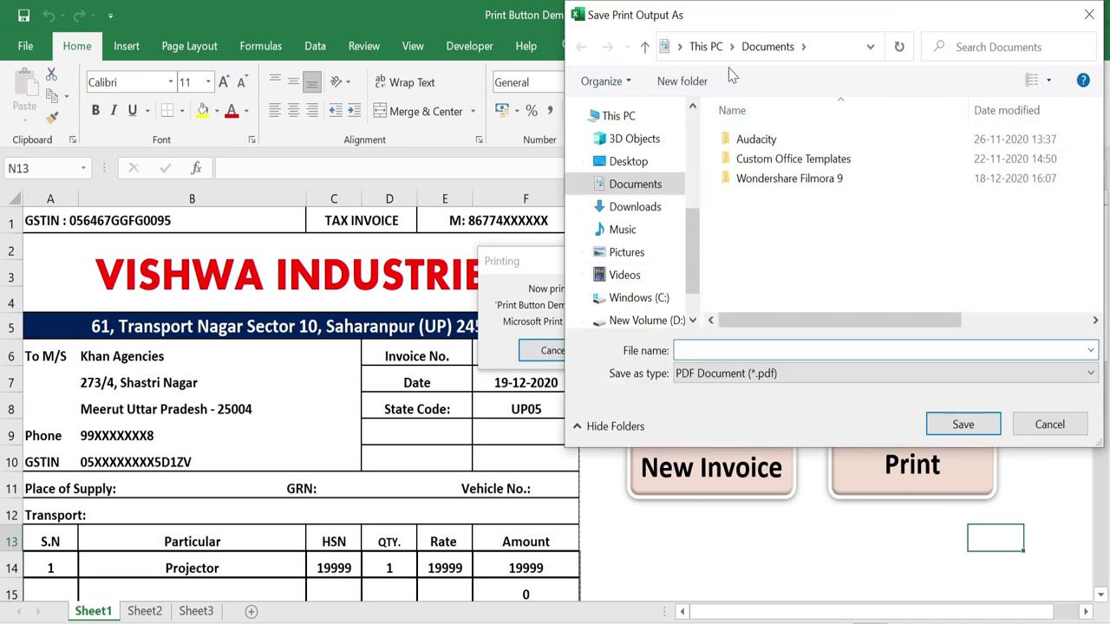
{"action": "left_click_drag", "start_coordinate": [710, 24], "coordinate": [785, 33]}
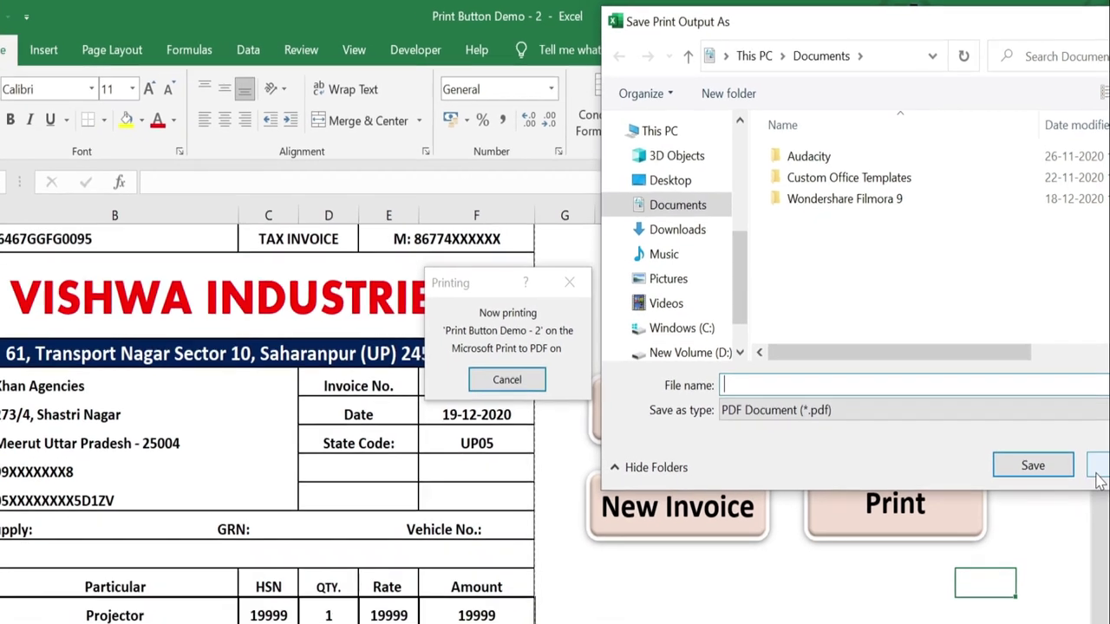
{"action": "left_click", "coordinate": [1088, 539]}
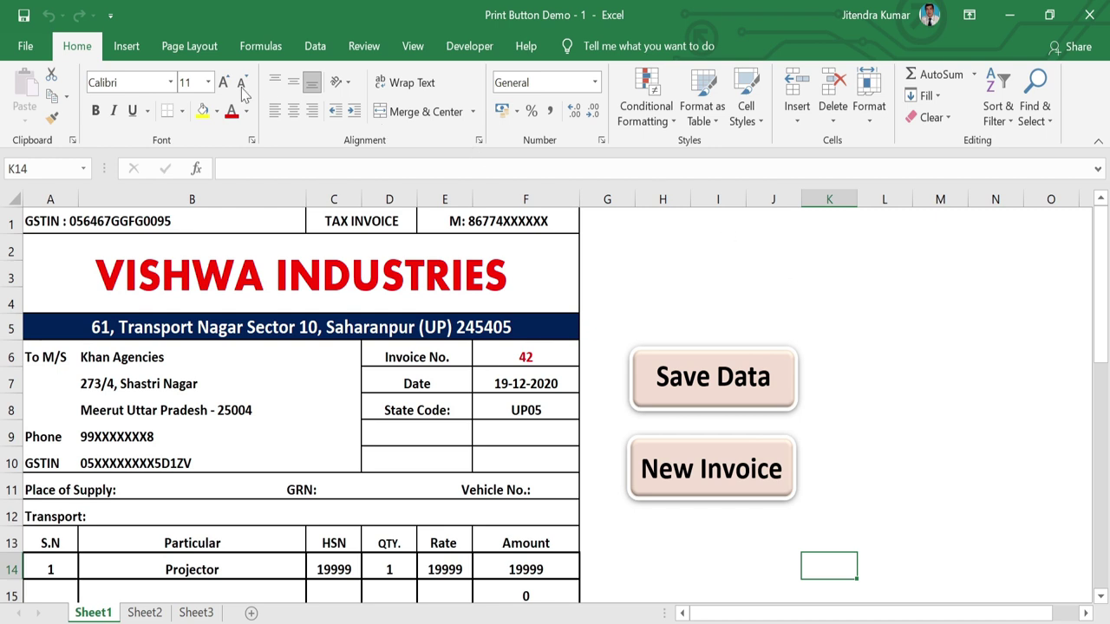
Draw a rounded rectangle to the right of the Save Data button.
{"action": "left_click", "coordinate": [126, 46]}
{"action": "left_click", "coordinate": [207, 120]}
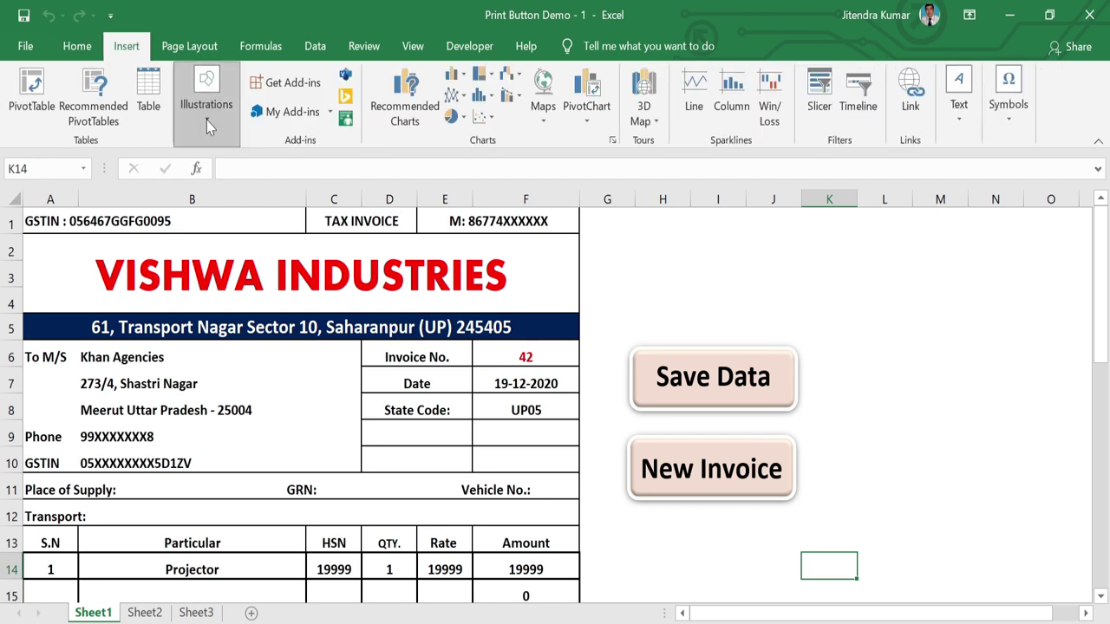
{"action": "left_click", "coordinate": [236, 198]}
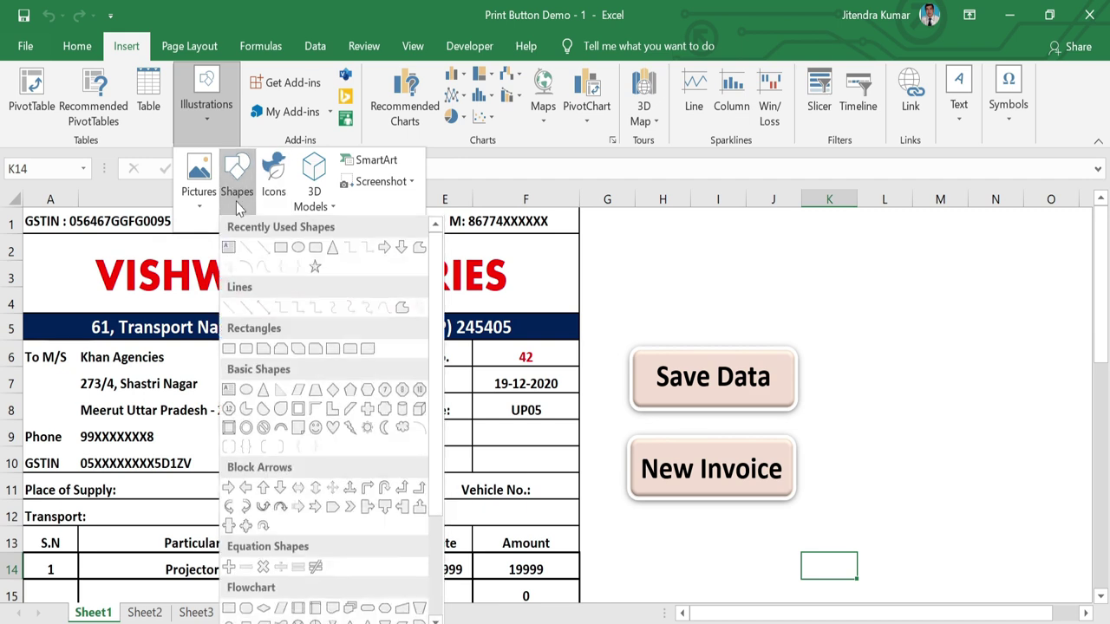
{"action": "left_click", "coordinate": [316, 250]}
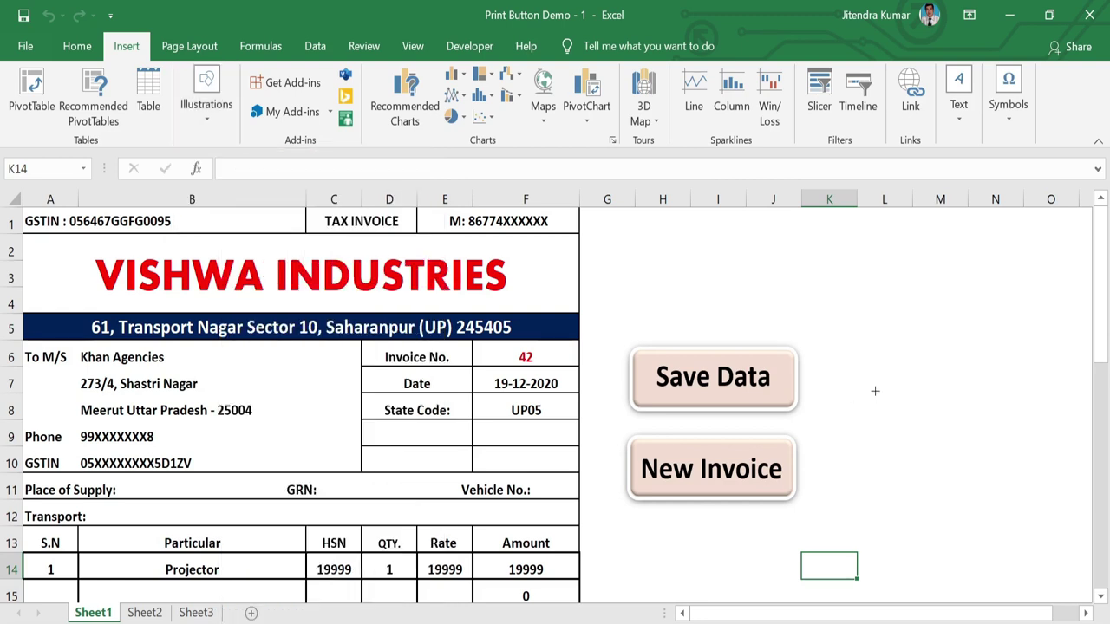
{"action": "mouse_move", "coordinate": [855, 358]}
{"action": "left_mouse_down"}
{"action": "mouse_move", "coordinate": [1040, 428]}
{"action": "mouse_move", "coordinate": [1019, 406]}
{"action": "left_mouse_up"}
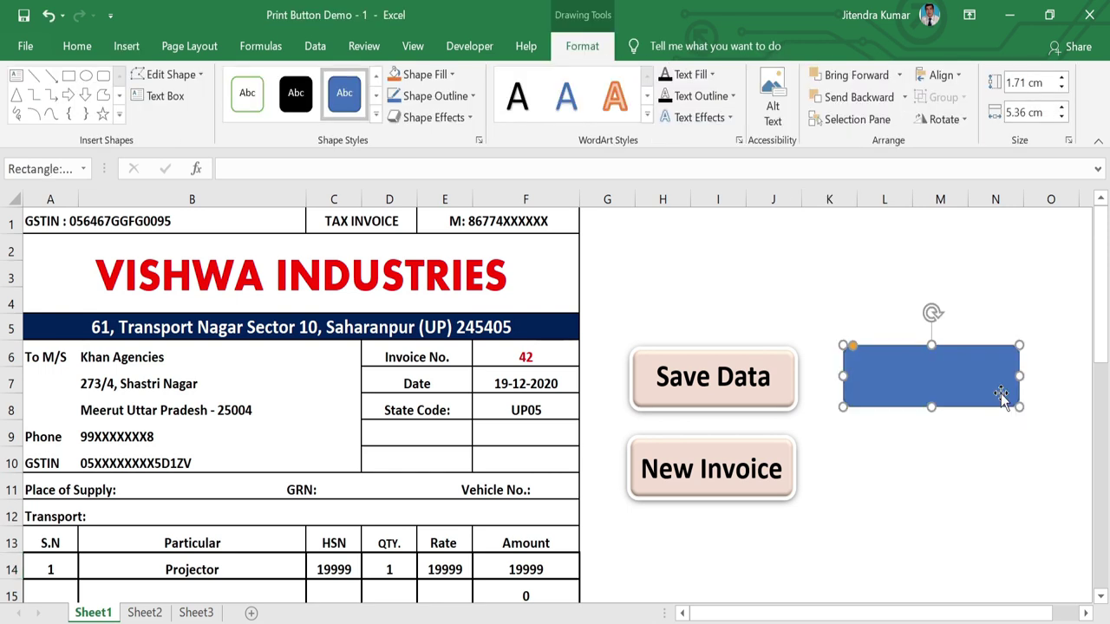
Give the rectangle no outline, Orange Accent 2 Lighter 80% fill, and the Preset 1 effect.
{"action": "left_click", "coordinate": [469, 96]}
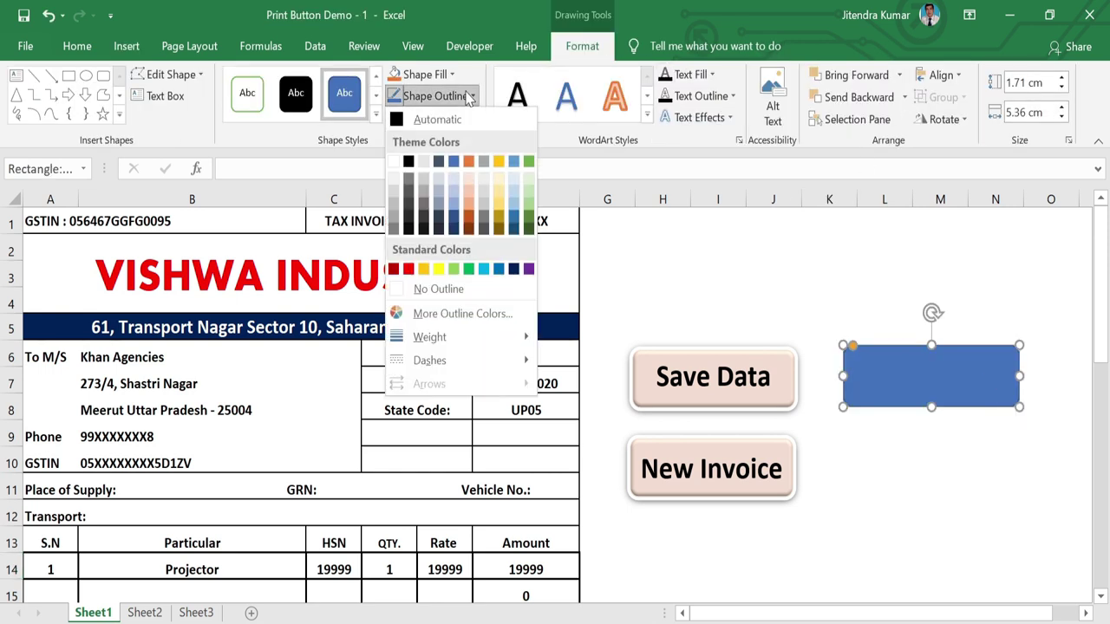
{"action": "left_click", "coordinate": [434, 289]}
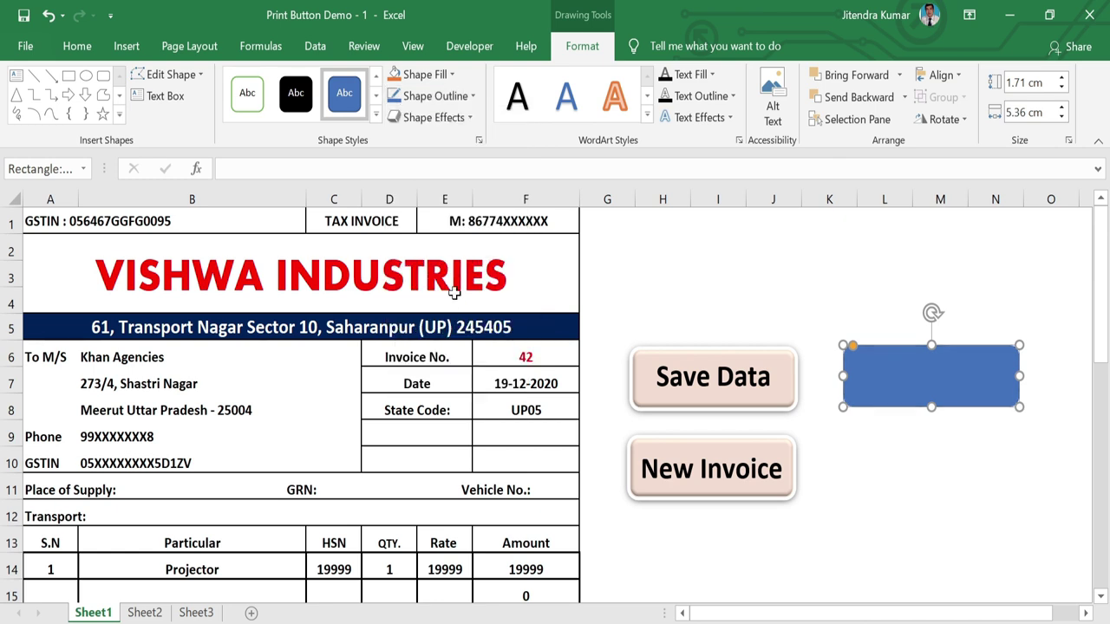
{"action": "left_click", "coordinate": [451, 76]}
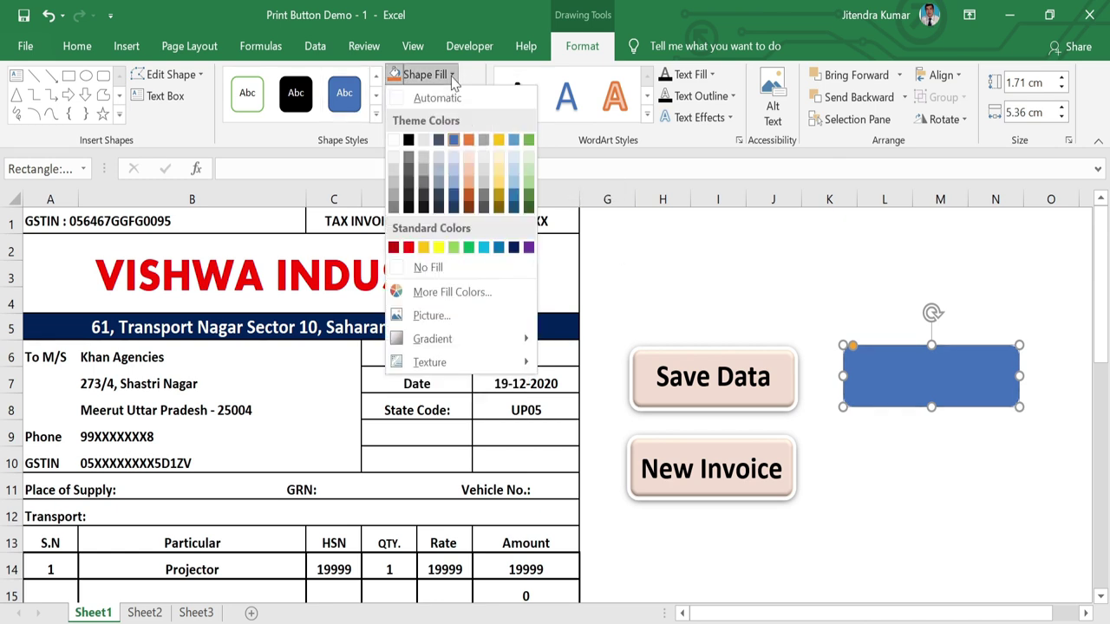
{"action": "left_click", "coordinate": [466, 156]}
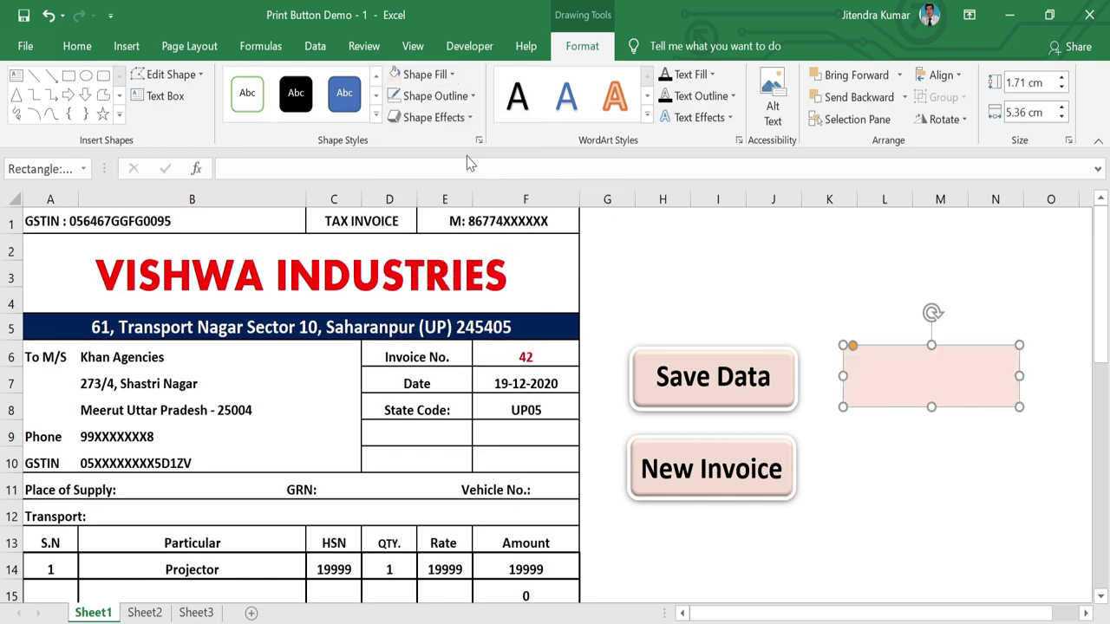
{"action": "left_click", "coordinate": [465, 122]}
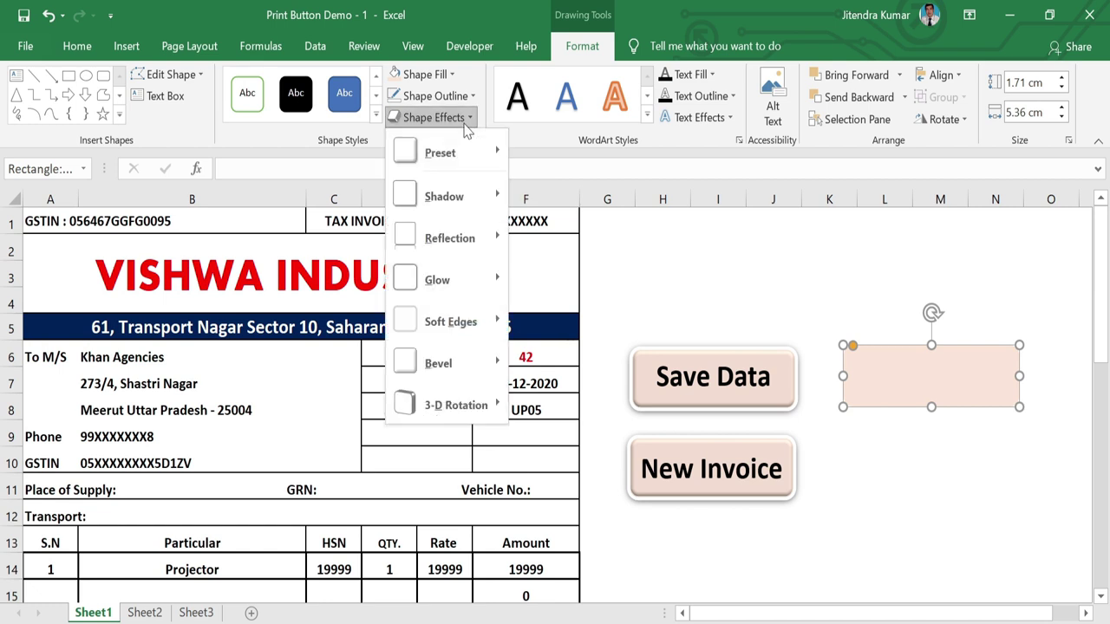
{"action": "mouse_move", "coordinate": [460, 152]}
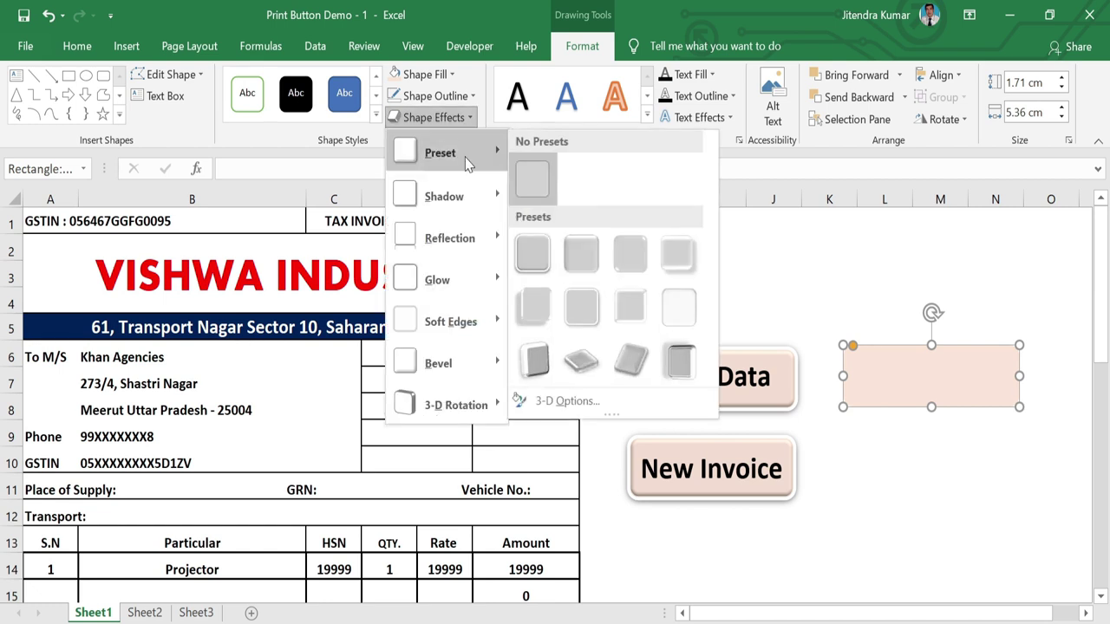
{"action": "left_click", "coordinate": [536, 260]}
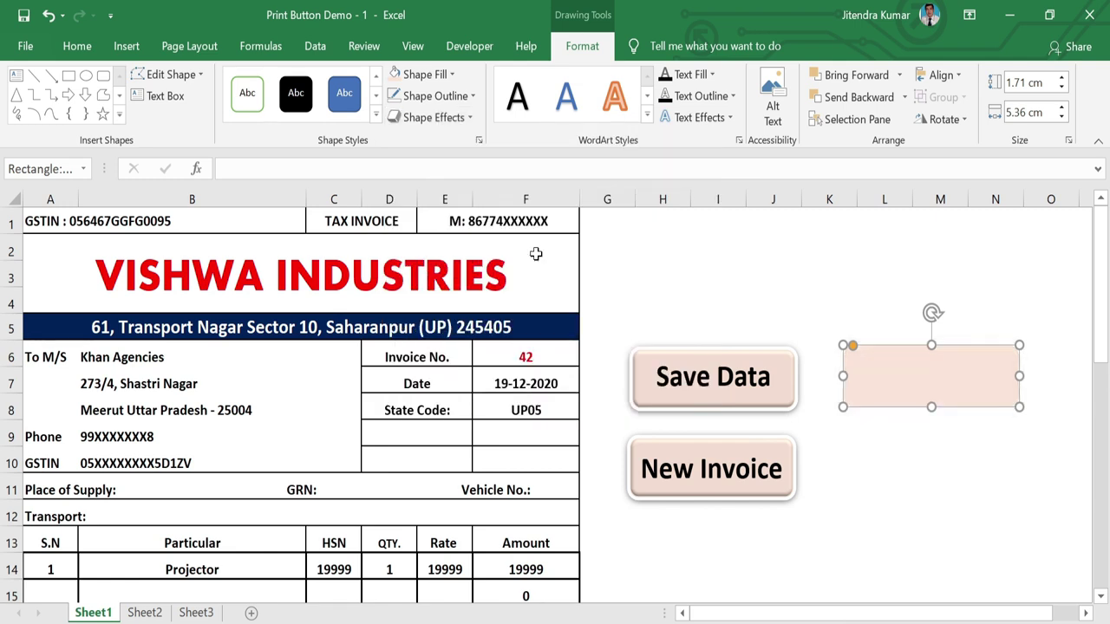
{"action": "left_click", "coordinate": [867, 493]}
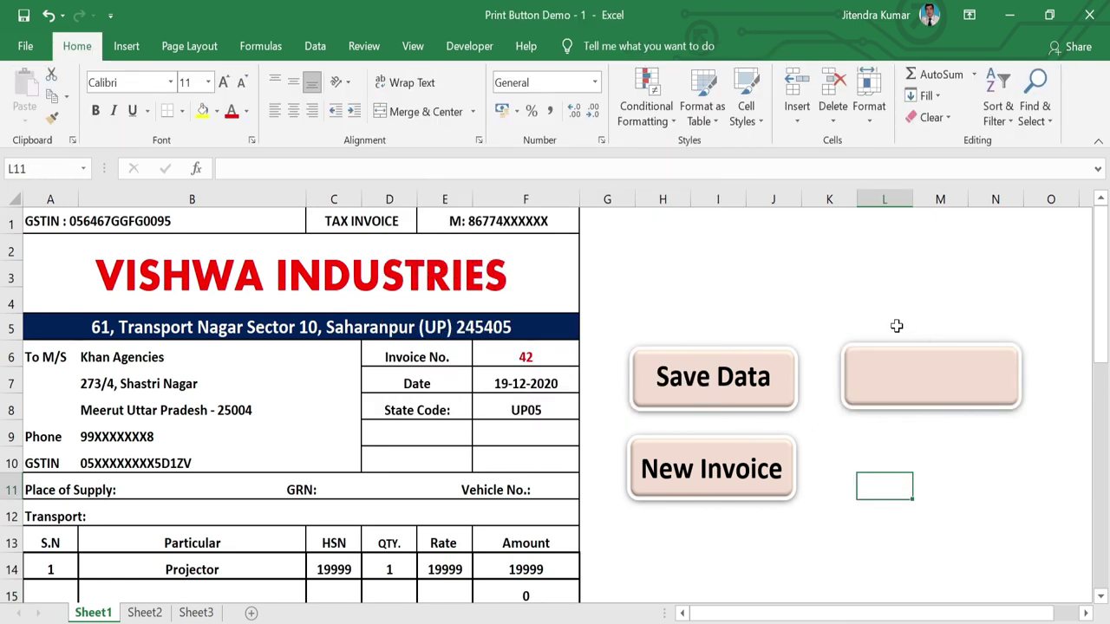
Type the button label into the new rounded rectangle.
{"action": "left_click", "coordinate": [916, 378]}
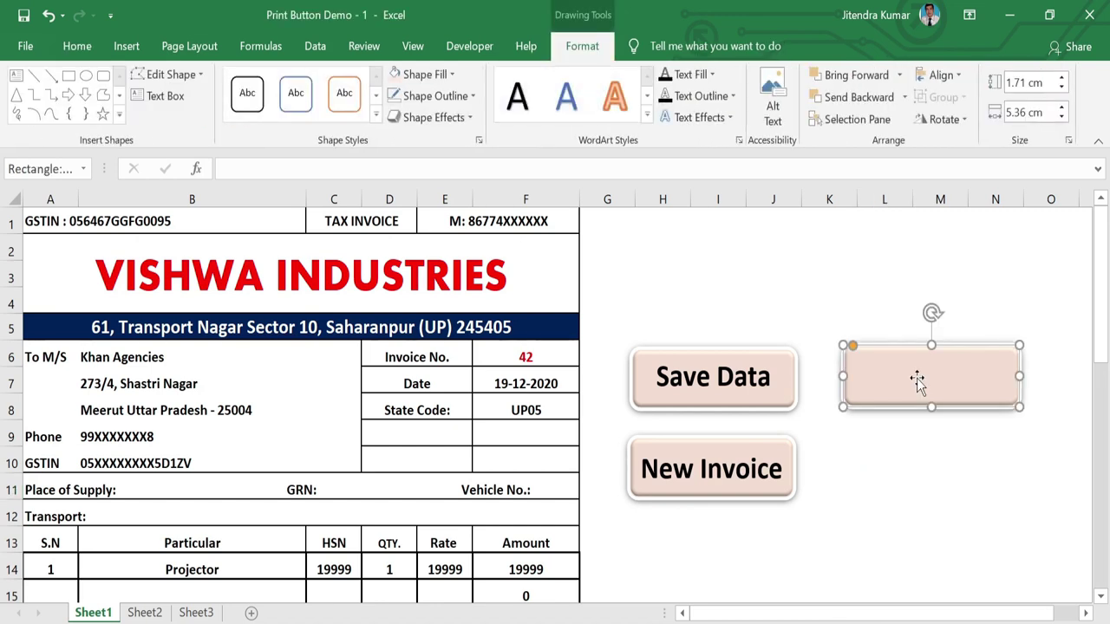
{"action": "left_click", "coordinate": [917, 379]}
{"action": "type", "text": "Print"}
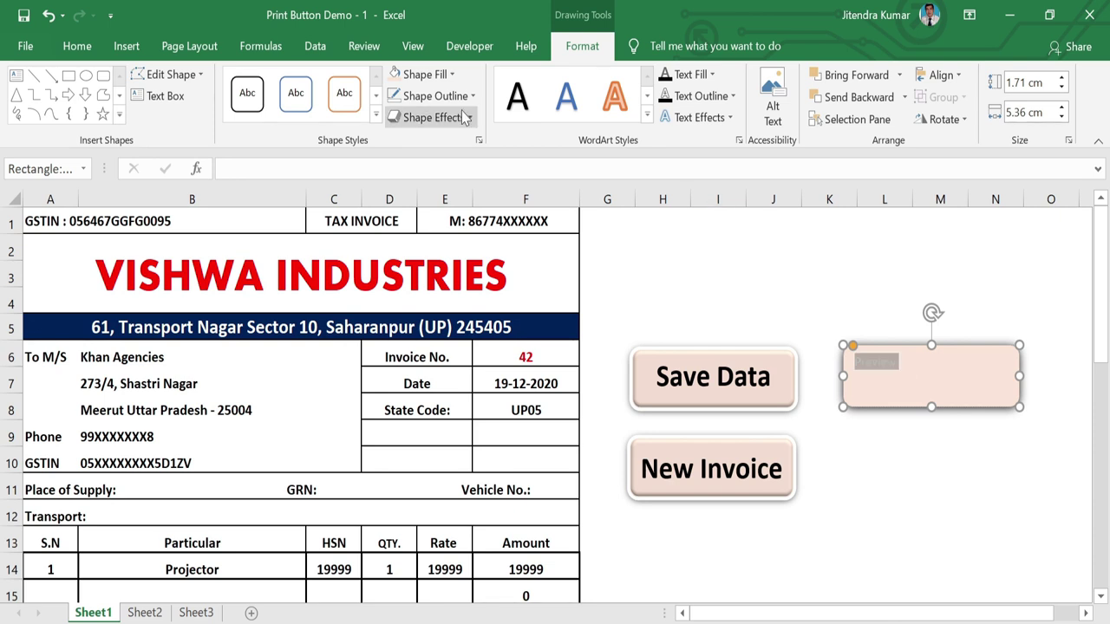
Format the Preview label as 24-pt, bold, centred text in Automatic black.
{"action": "left_click", "coordinate": [80, 52]}
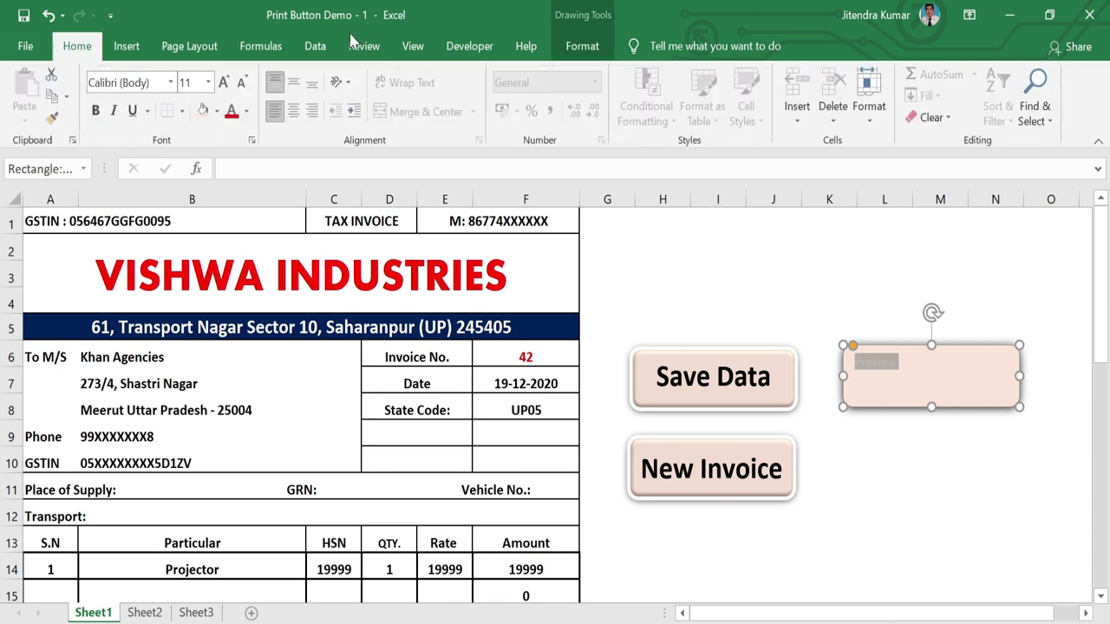
{"action": "left_click", "coordinate": [227, 86]}
{"action": "left_click", "coordinate": [227, 86]}
{"action": "left_click", "coordinate": [228, 86]}
{"action": "left_click", "coordinate": [228, 86]}
{"action": "left_click", "coordinate": [227, 86]}
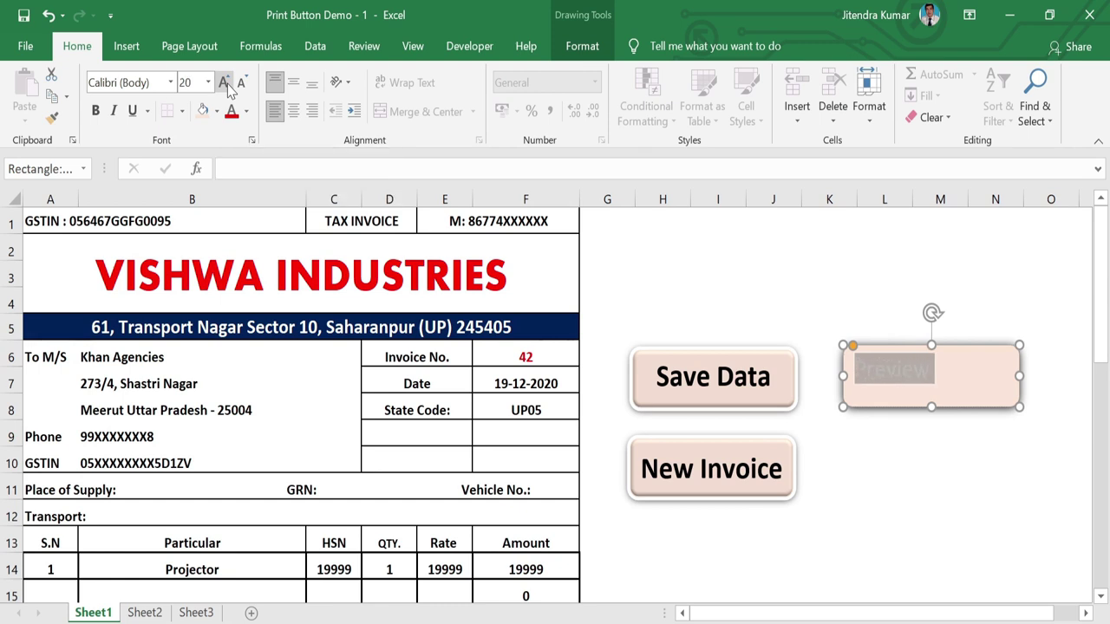
{"action": "left_click", "coordinate": [227, 86]}
{"action": "left_click", "coordinate": [227, 86]}
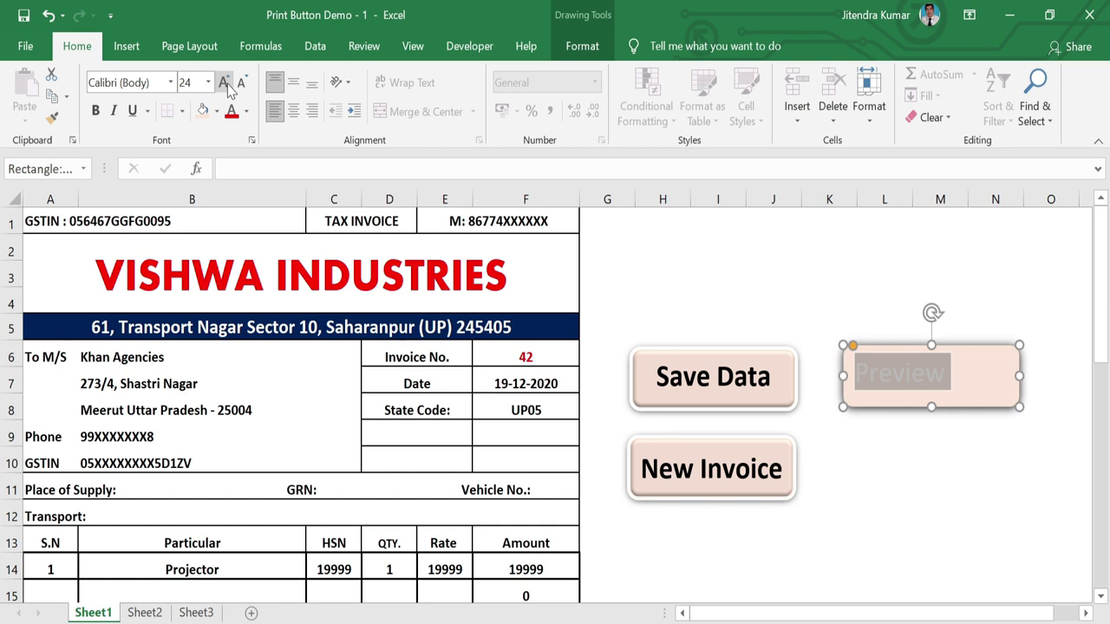
{"action": "left_click", "coordinate": [294, 113]}
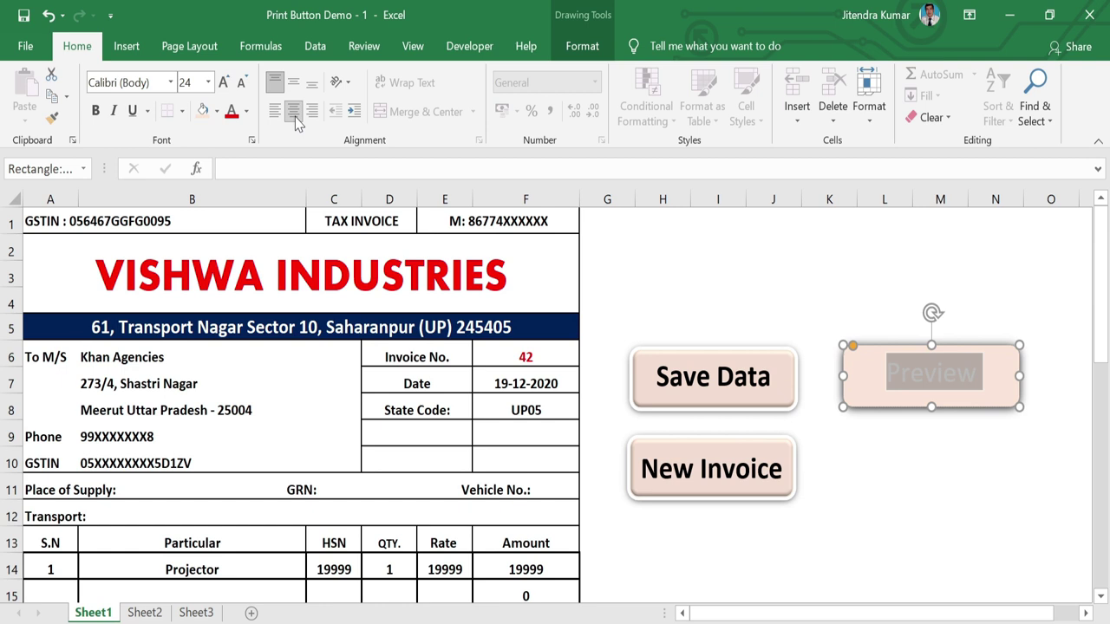
{"action": "left_click", "coordinate": [96, 113]}
{"action": "left_click", "coordinate": [247, 112]}
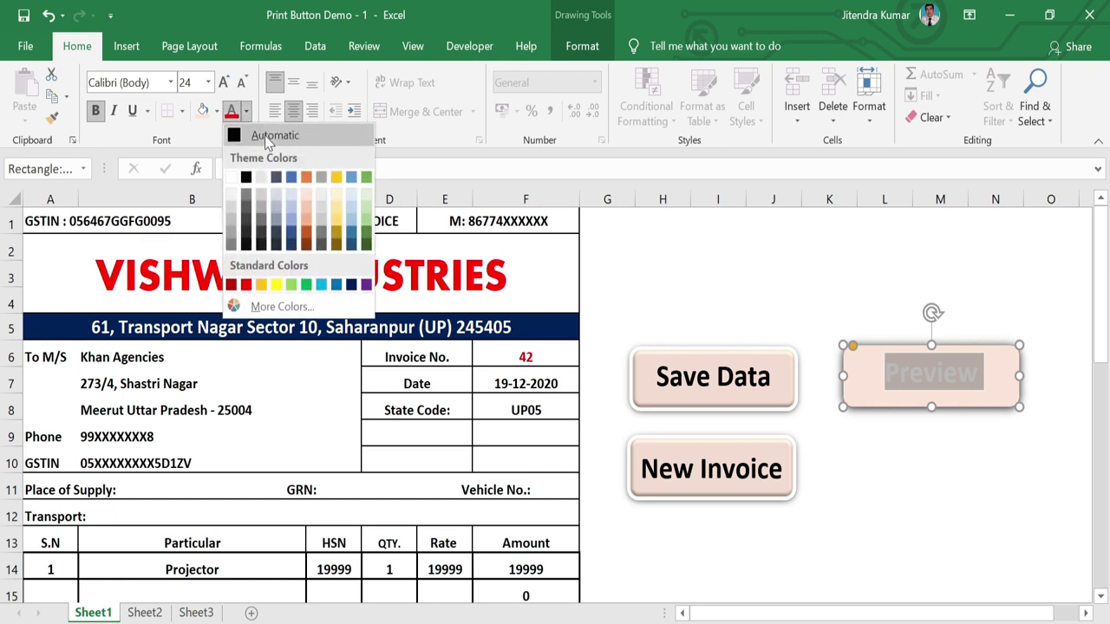
{"action": "left_click", "coordinate": [265, 135]}
{"action": "left_click", "coordinate": [872, 480]}
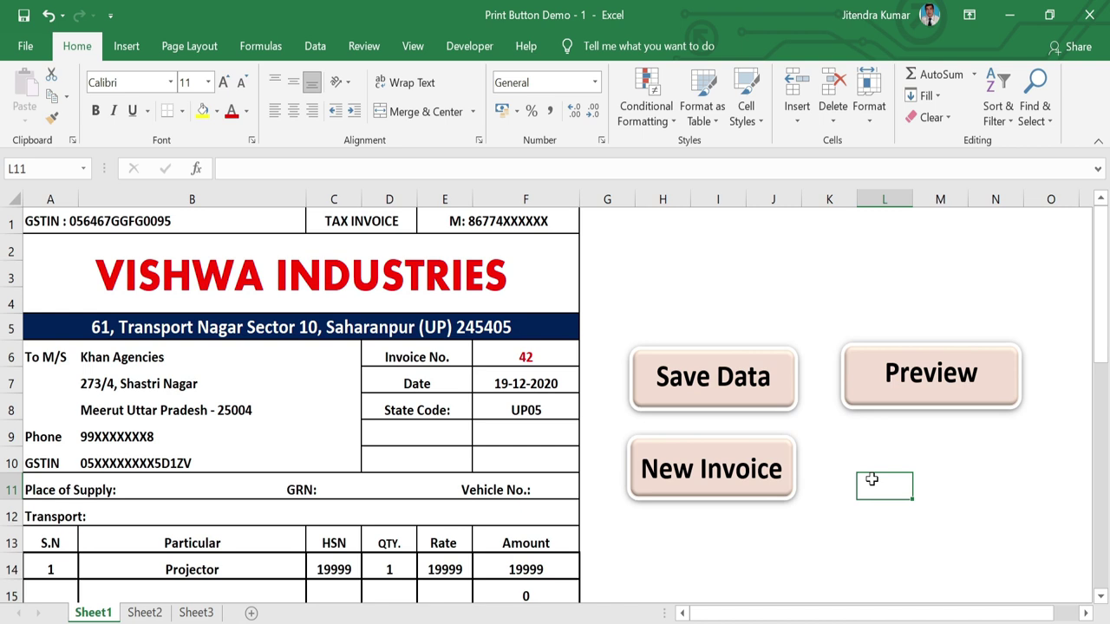
{"action": "left_click", "coordinate": [1010, 380]}
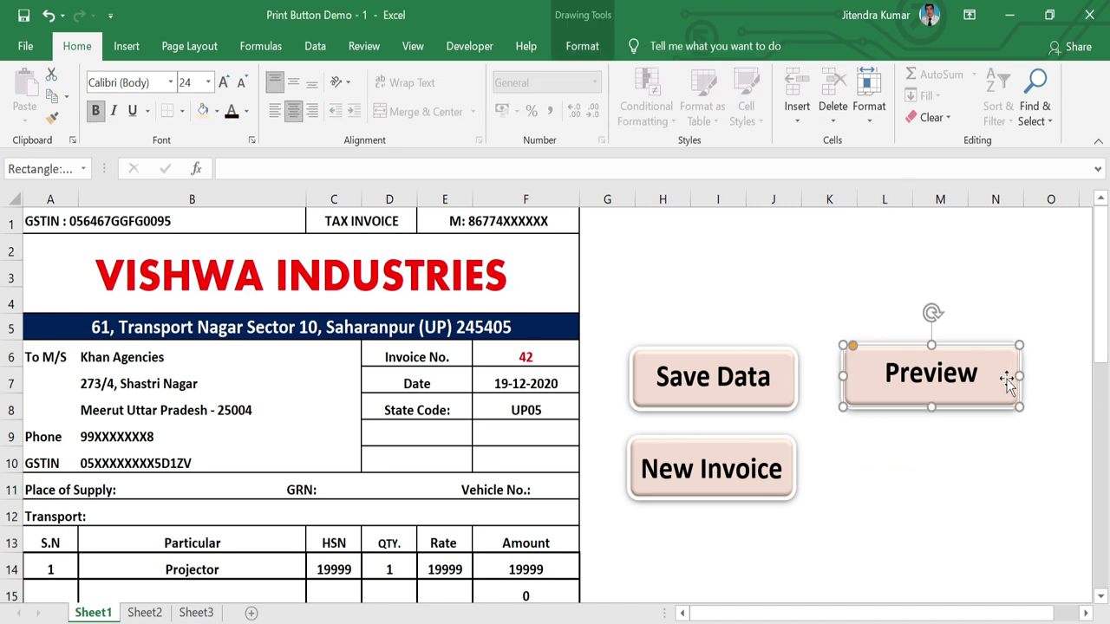
Duplicate the Preview button, move the copy below it, and relabel it 'Print'.
{"action": "key", "text": "ctrl+d"}
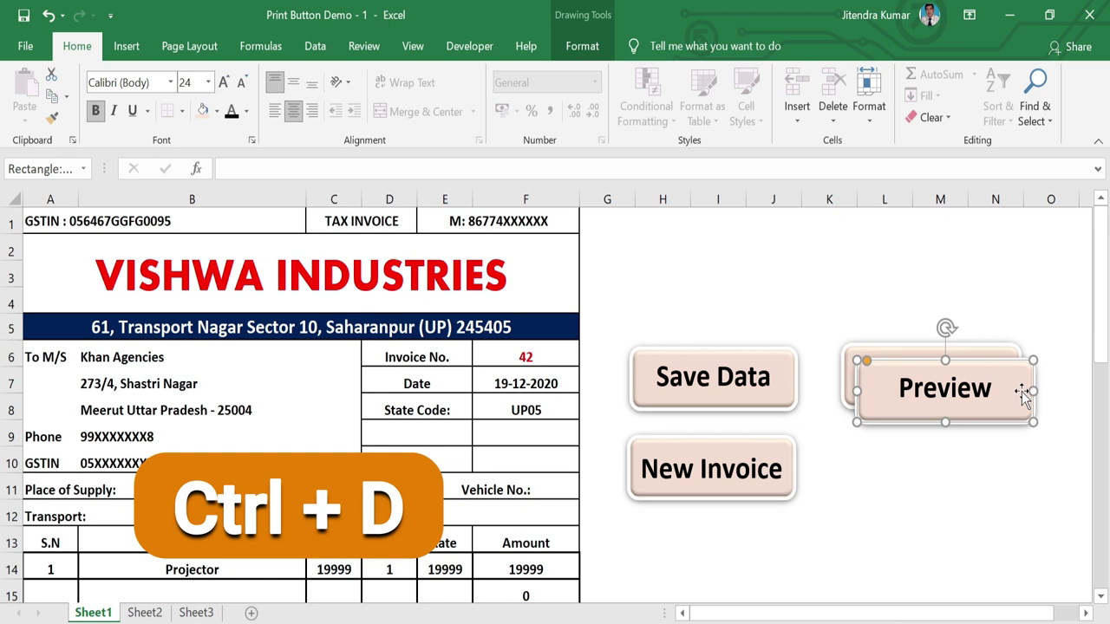
{"action": "mouse_move", "coordinate": [1007, 379]}
{"action": "left_mouse_down"}
{"action": "mouse_move", "coordinate": [986, 487]}
{"action": "mouse_move", "coordinate": [1010, 466]}
{"action": "left_mouse_up"}
{"action": "left_click", "coordinate": [925, 464]}
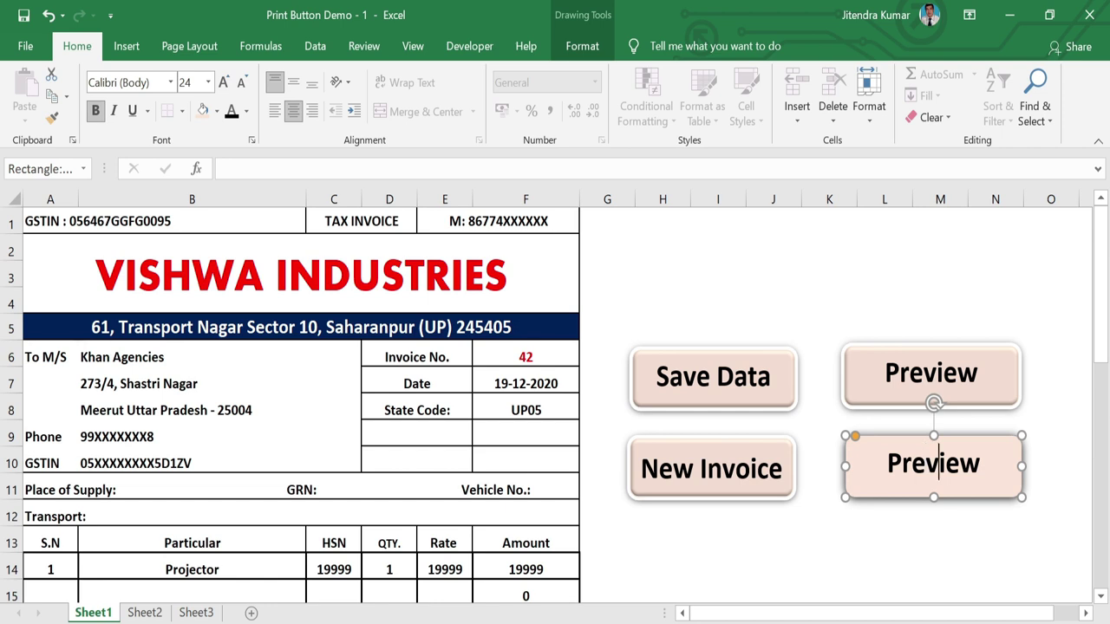
{"action": "key", "text": "ctrl+a"}
{"action": "type", "text": "Print"}
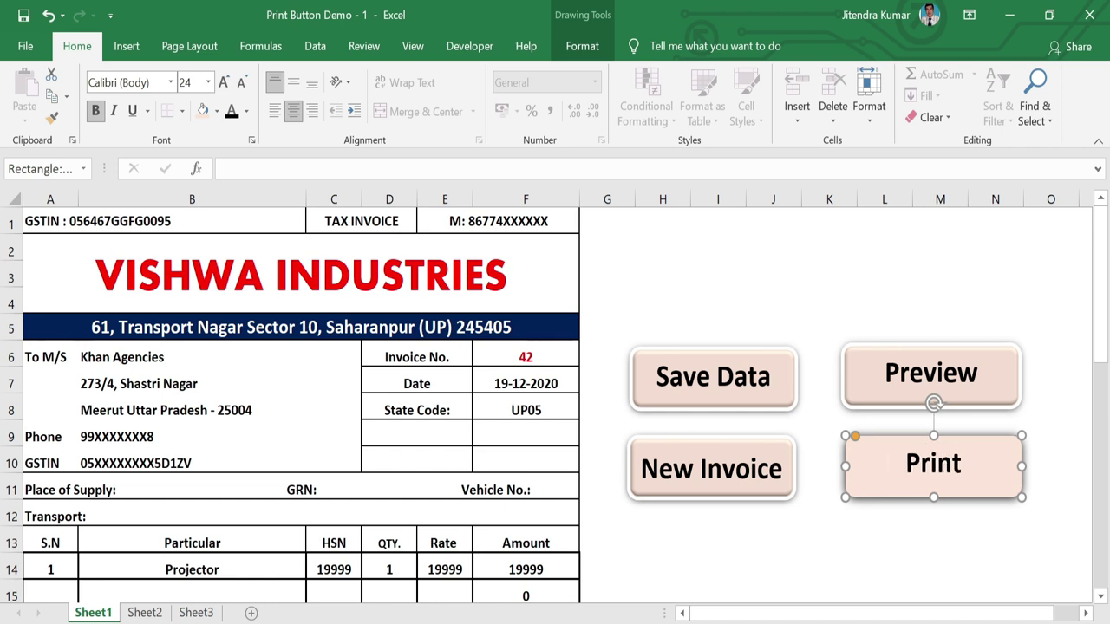
{"action": "left_click", "coordinate": [872, 515]}
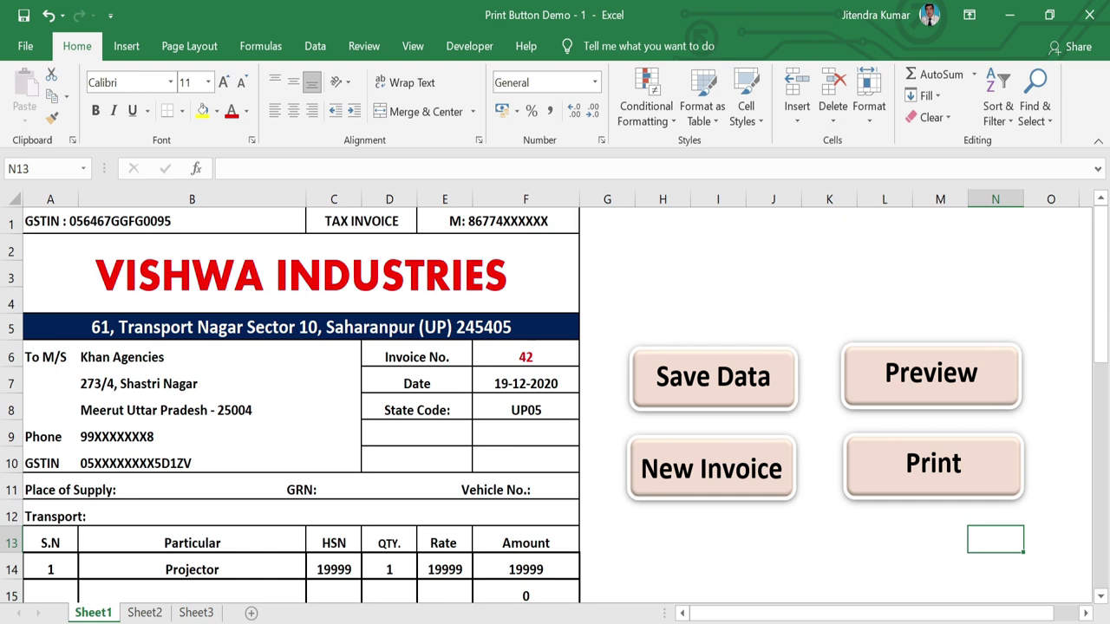
Confirm Developer is enabled under Customize Ribbon in Excel Options, then show the Developer tab.
{"action": "left_click", "coordinate": [32, 50]}
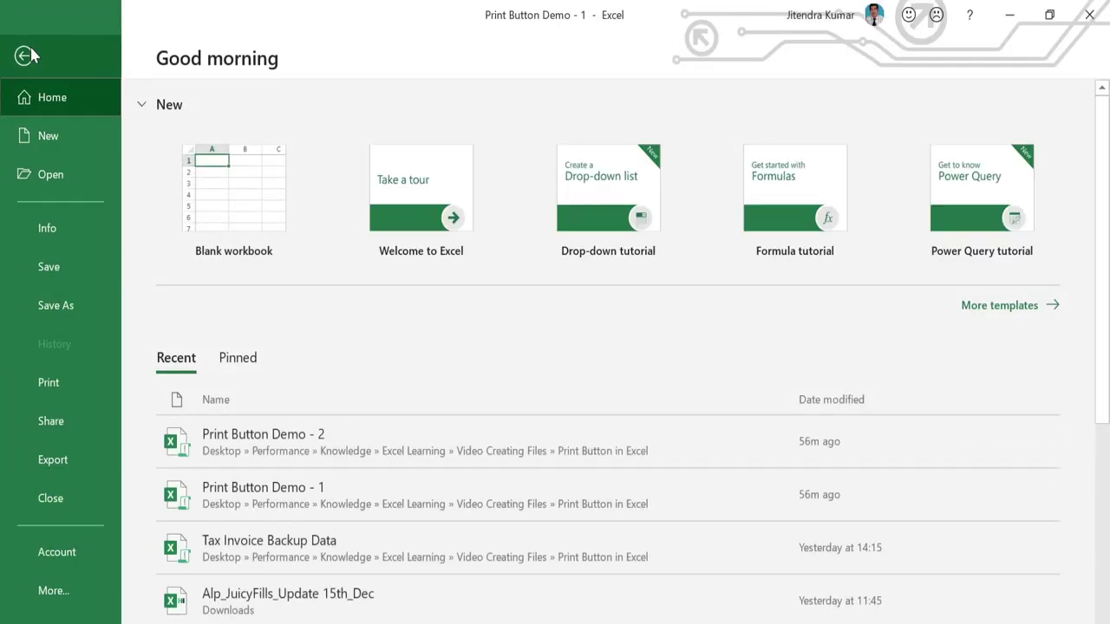
{"action": "left_click", "coordinate": [91, 595]}
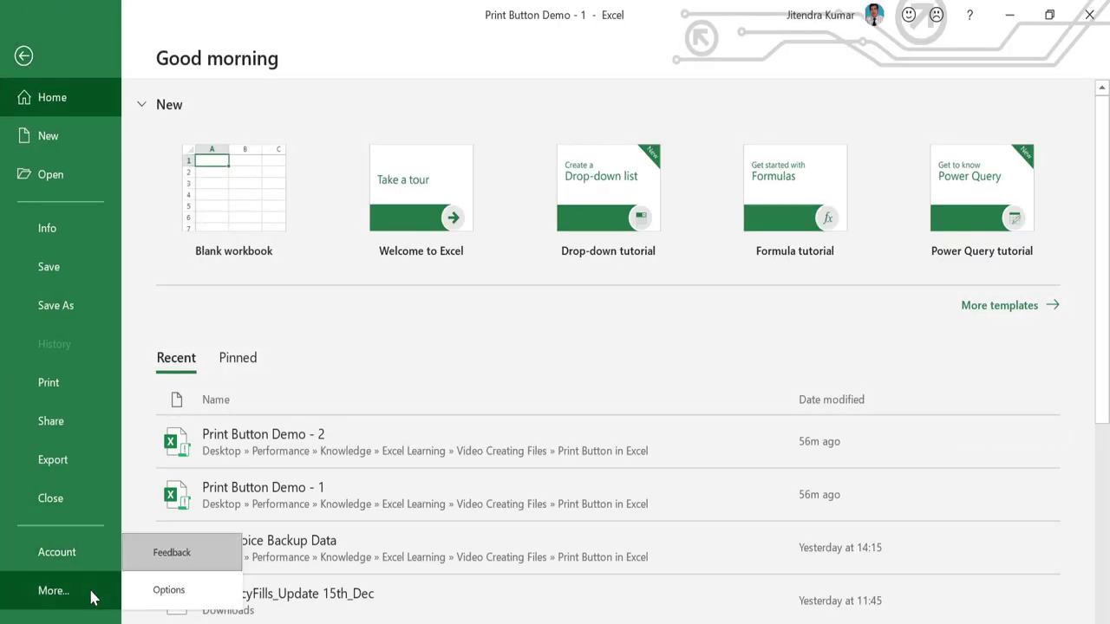
{"action": "left_click", "coordinate": [151, 595]}
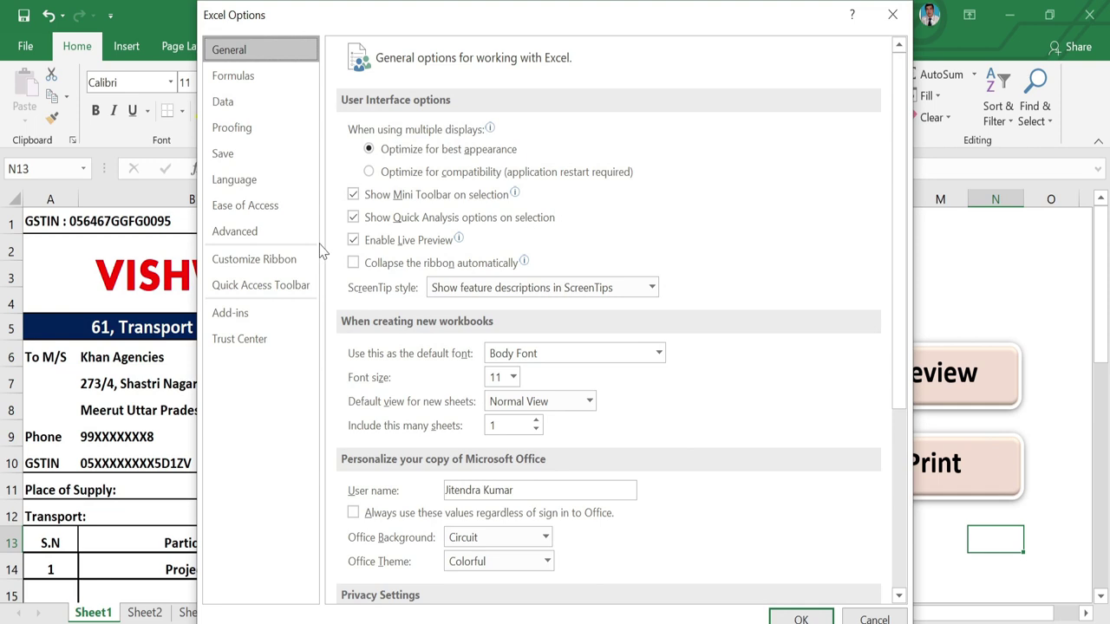
{"action": "left_click", "coordinate": [282, 270]}
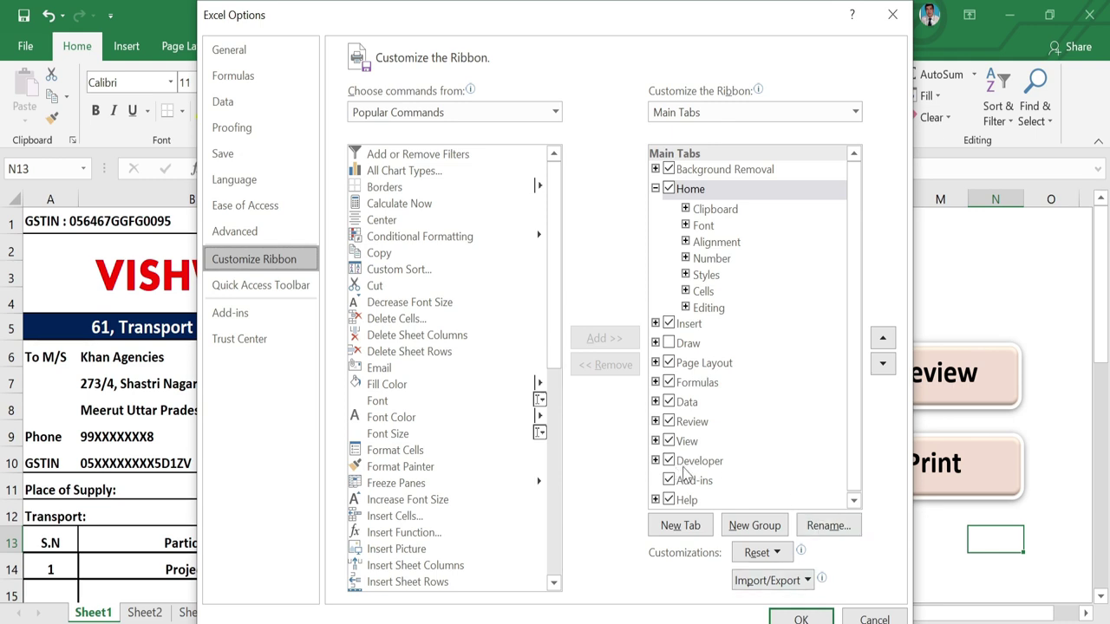
{"action": "left_click", "coordinate": [889, 618]}
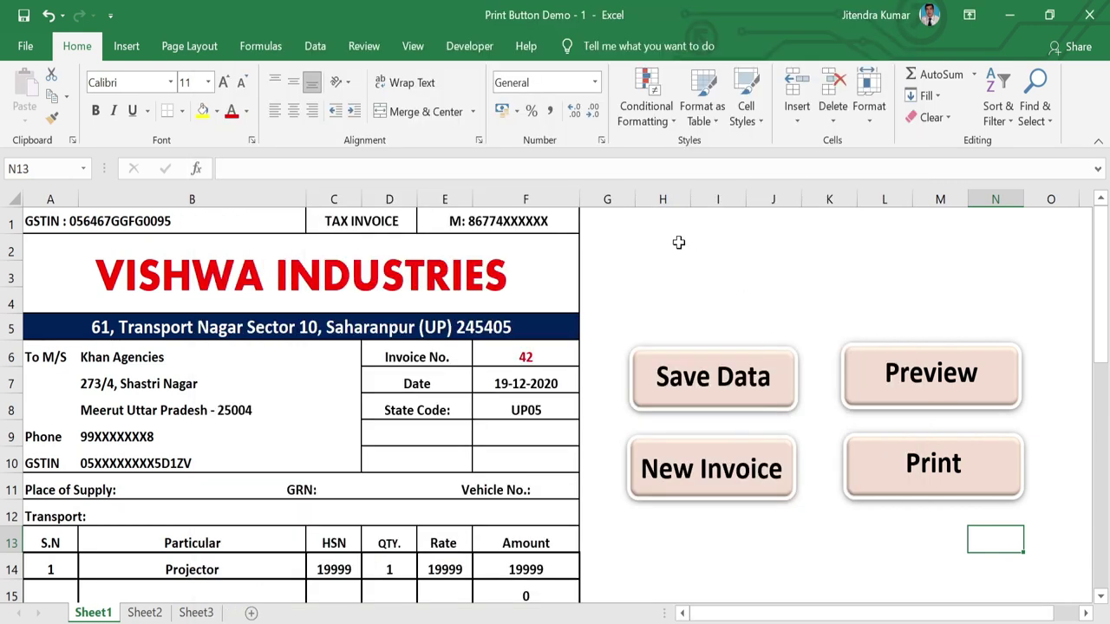
{"action": "left_click", "coordinate": [471, 52]}
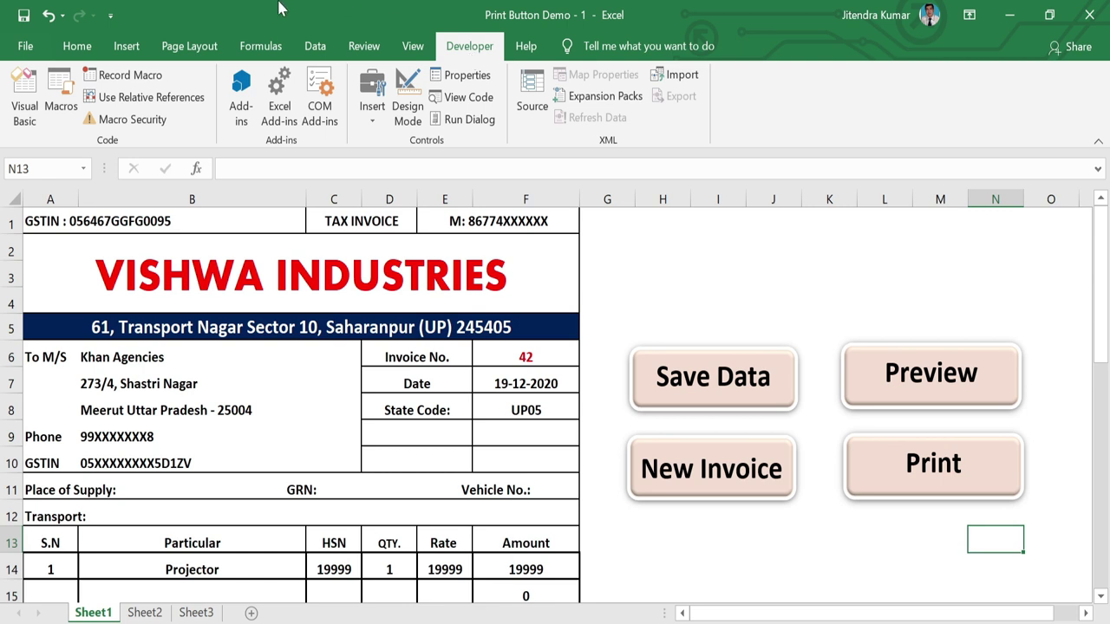
Open the Visual Basic editor and insert a new module, Module9.
{"action": "left_click", "coordinate": [29, 122]}
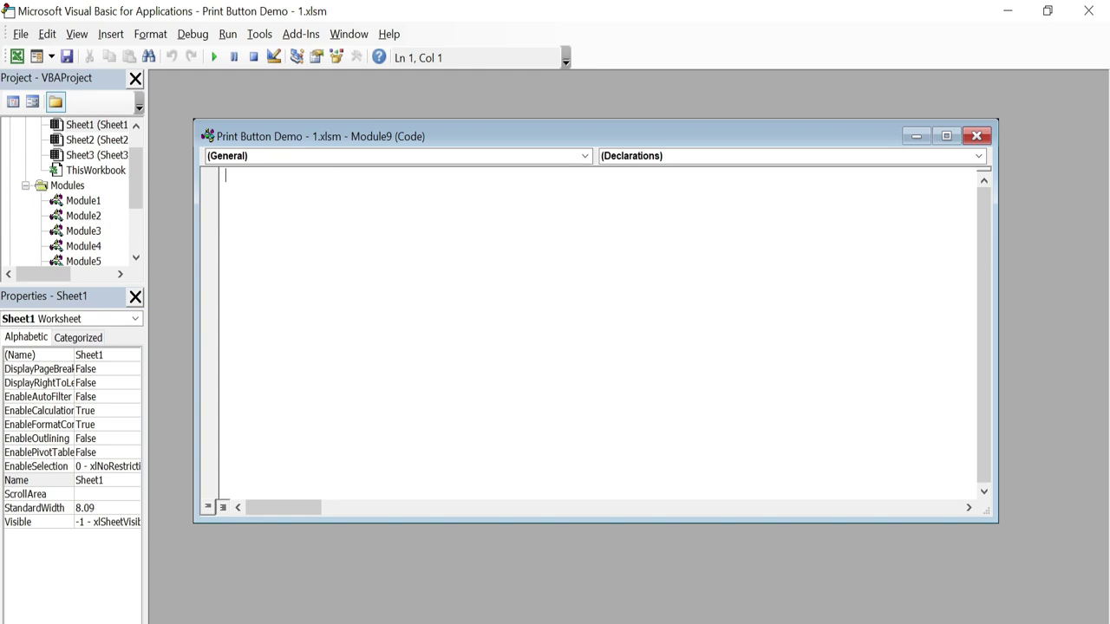
{"action": "left_click", "coordinate": [113, 35]}
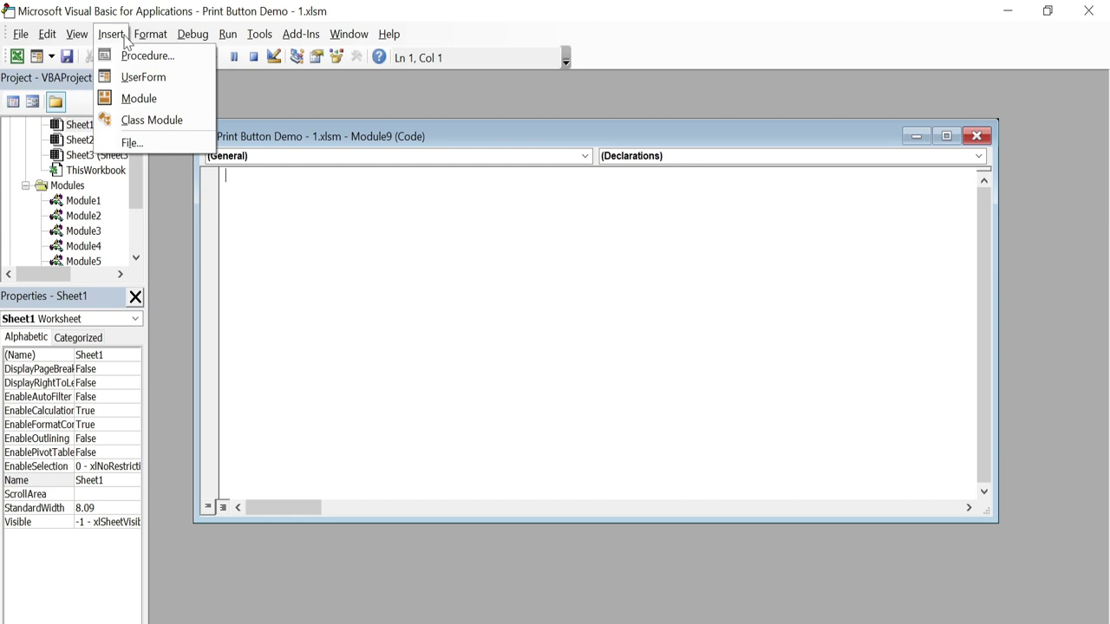
{"action": "left_click", "coordinate": [161, 103]}
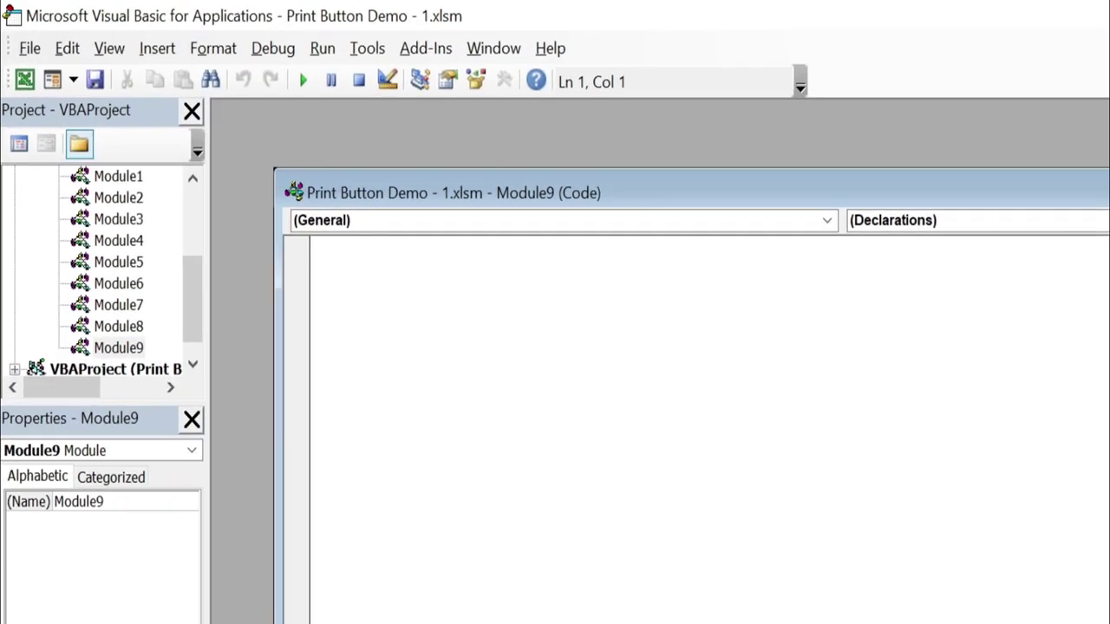
Write Sub printpreview containing ActiveSheet.PrintPreview and save the project.
{"action": "type", "text": "Sub"}
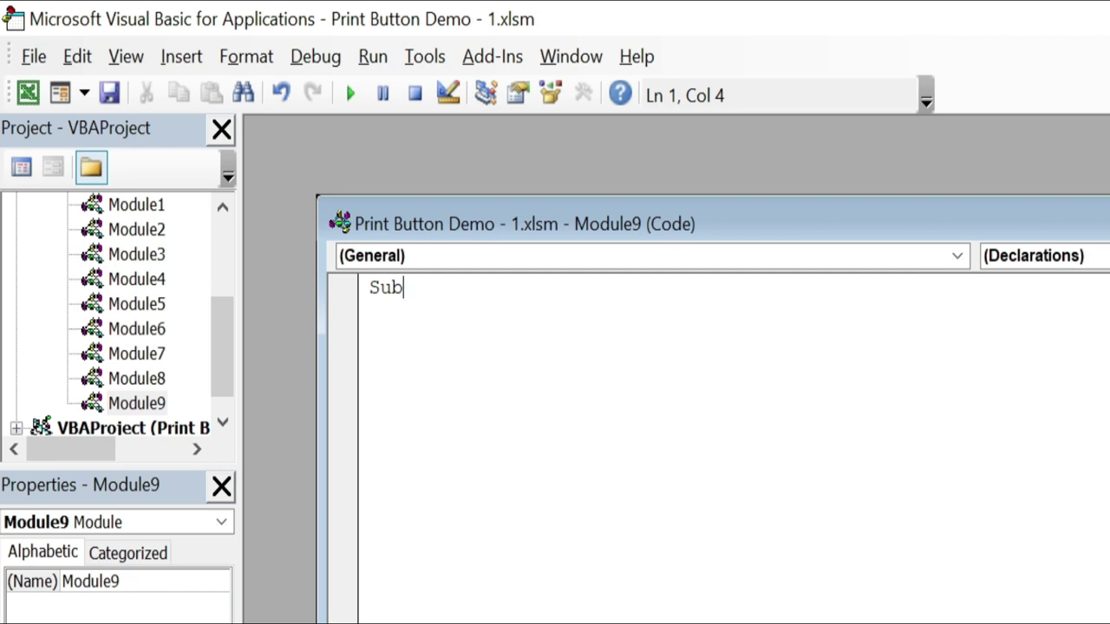
{"action": "type", "text": " print"}
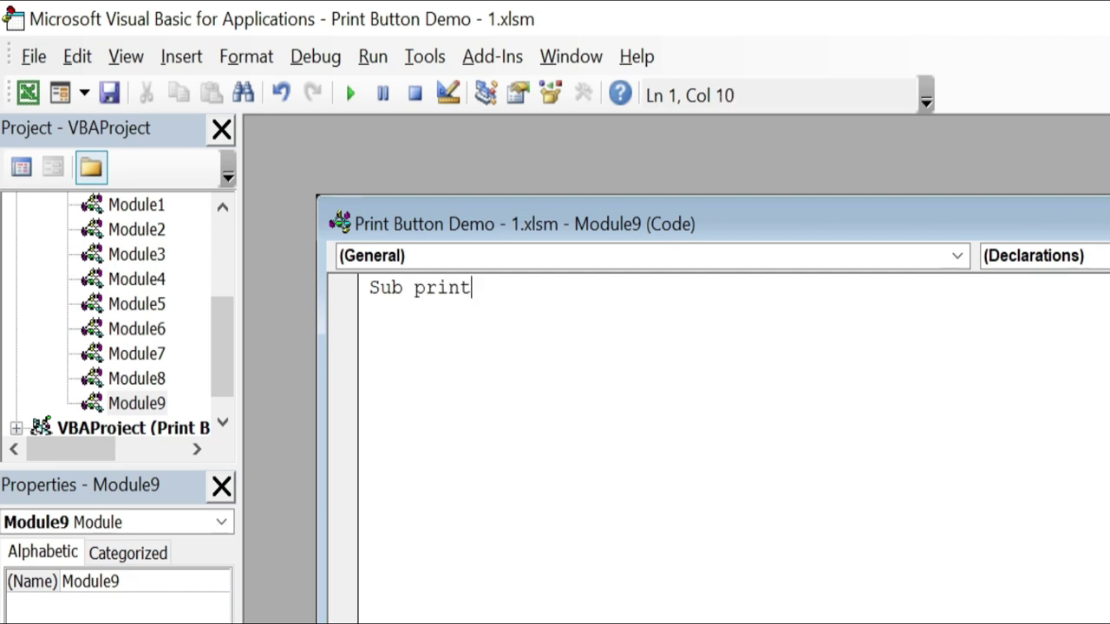
{"action": "type", "text": "preview"}
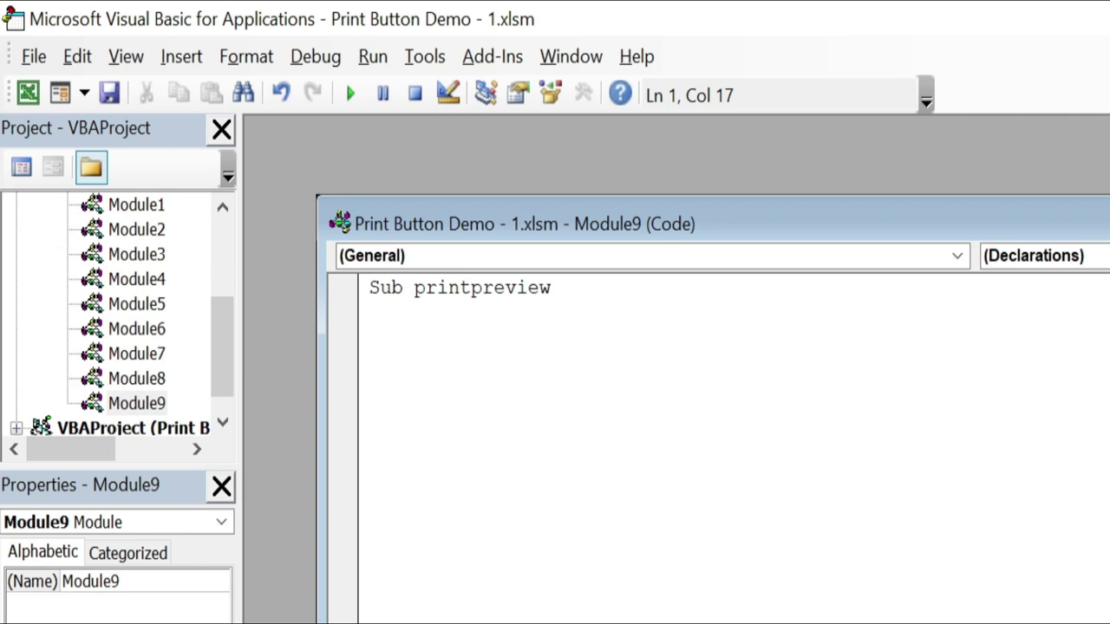
{"action": "key", "text": "Return"}
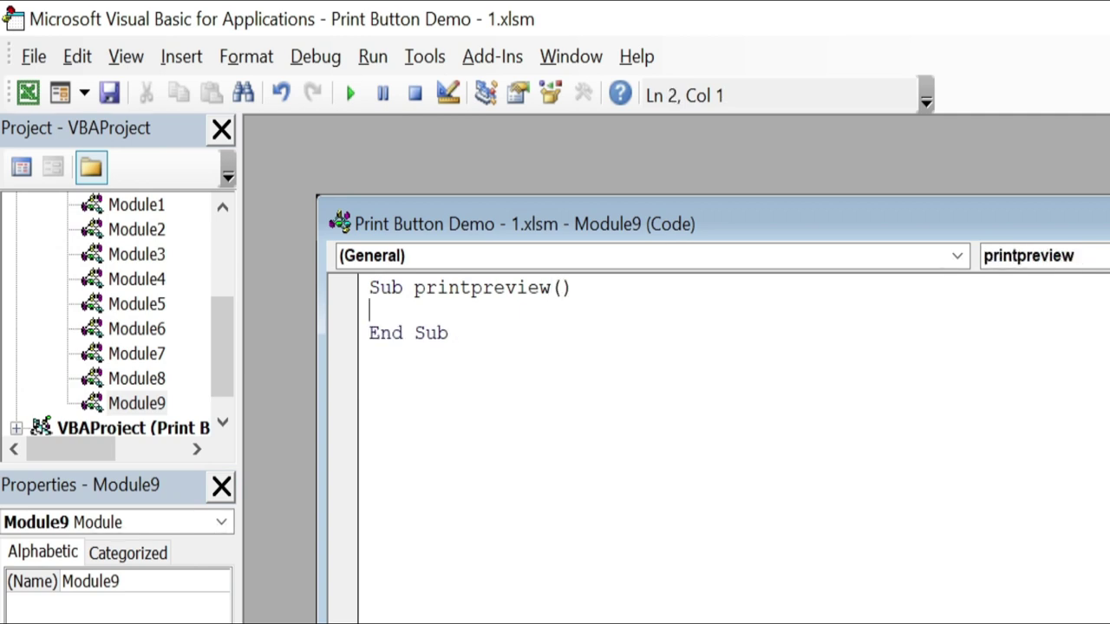
{"action": "type", "text": "ActiveSheet."}
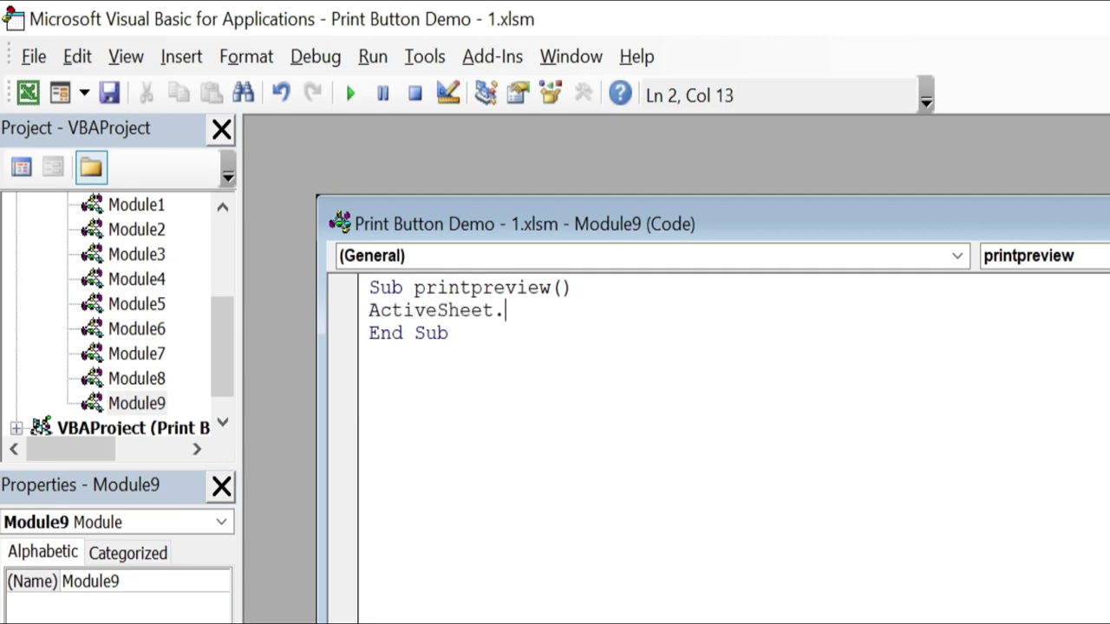
{"action": "type", "text": "Printpr"}
{"action": "key", "text": "BackSpace"}
{"action": "key", "text": "BackSpace"}
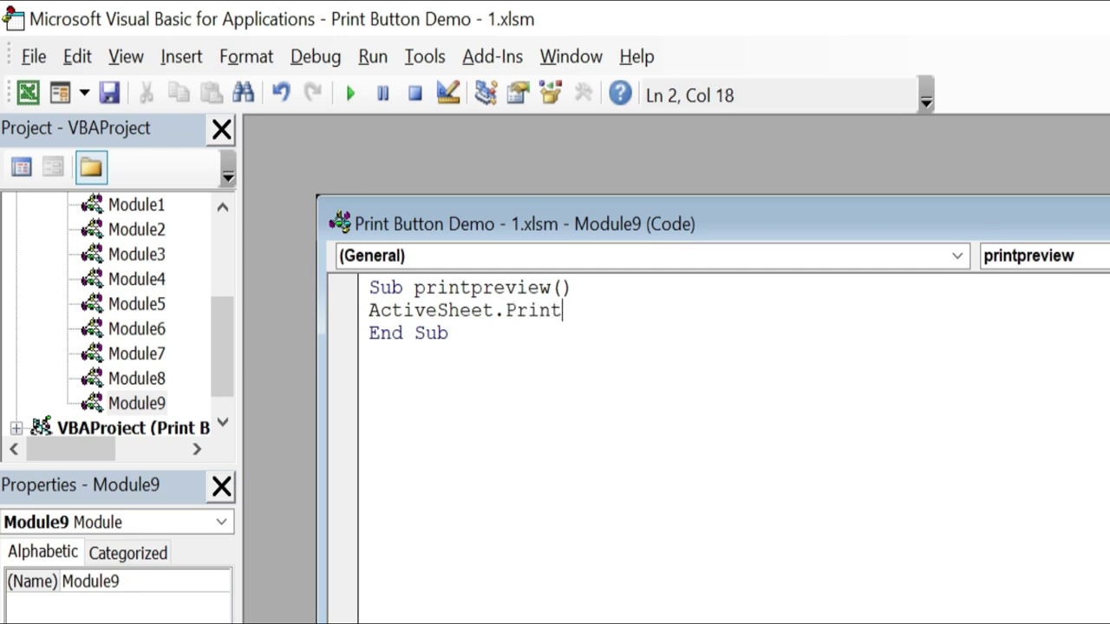
{"action": "type", "text": "Preview"}
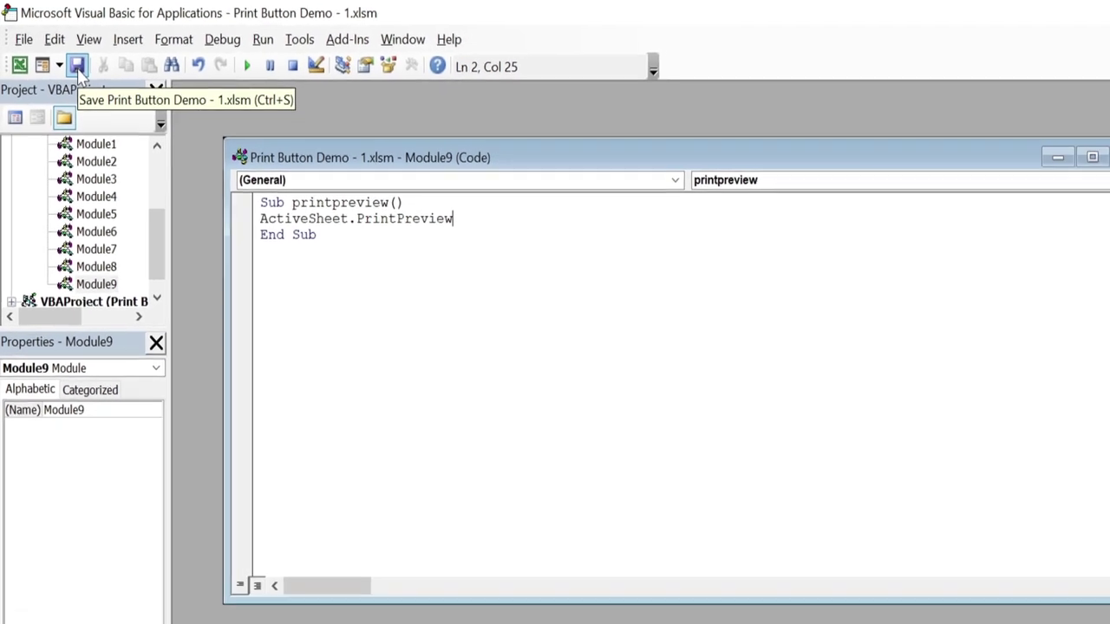
{"action": "left_click", "coordinate": [110, 96]}
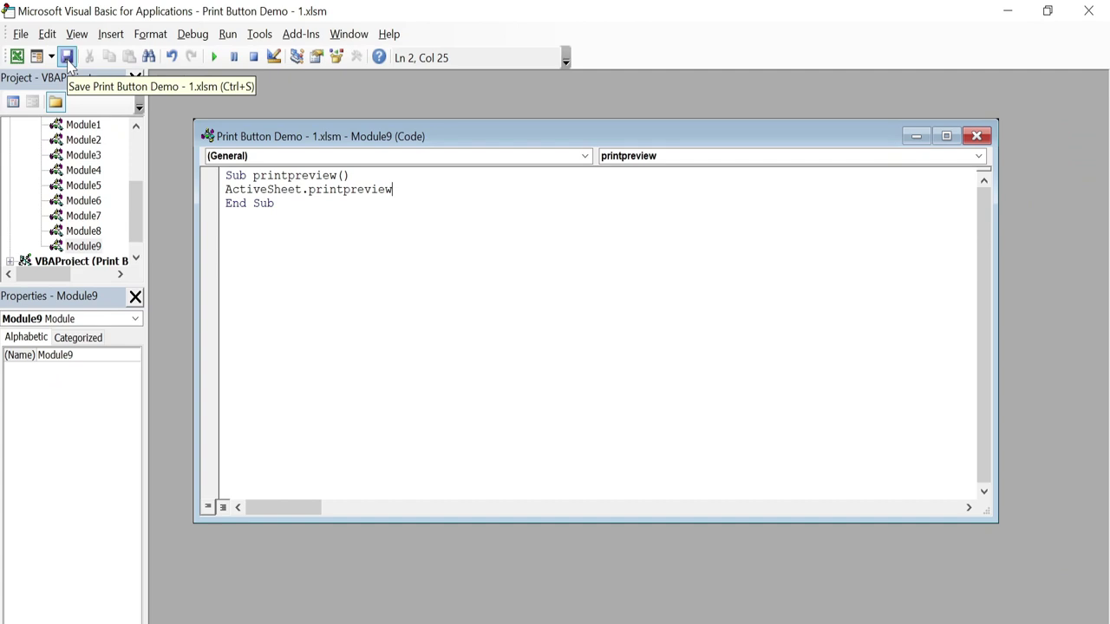
Assign the printpreview macro from This Workbook to the Preview button.
{"action": "left_click", "coordinate": [1089, 12]}
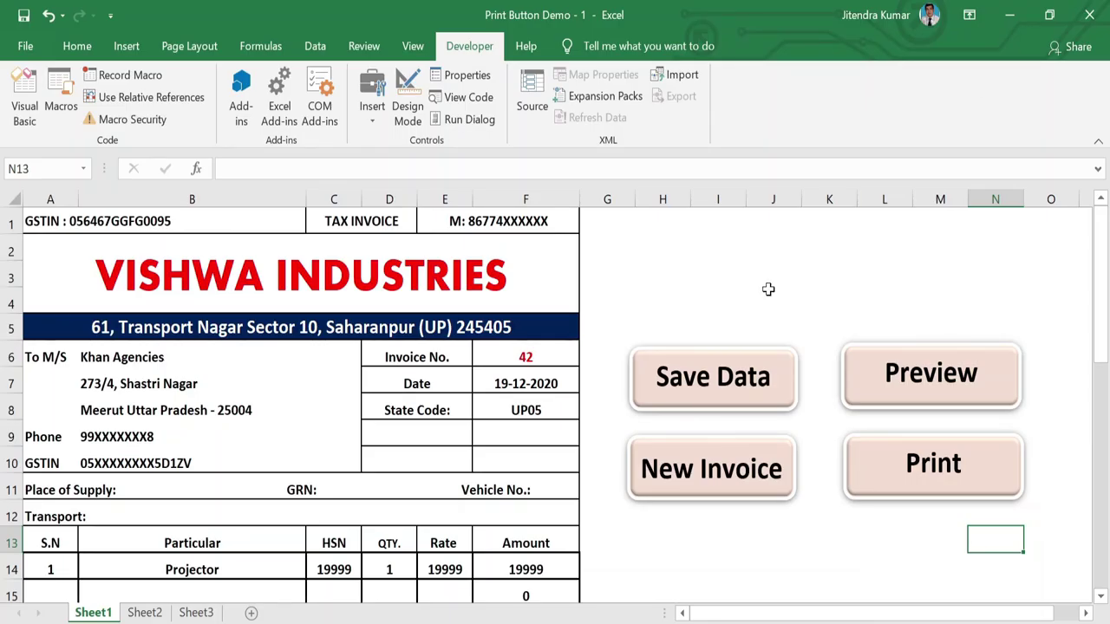
{"action": "left_click", "coordinate": [932, 396], "text": "ctrl"}
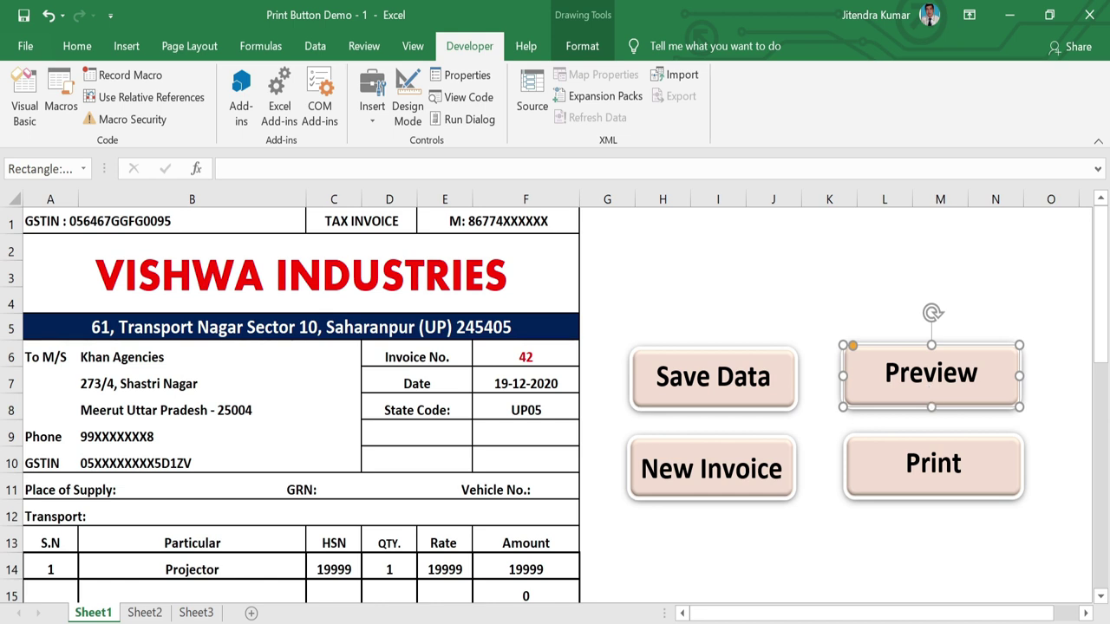
{"action": "right_click", "coordinate": [1006, 372]}
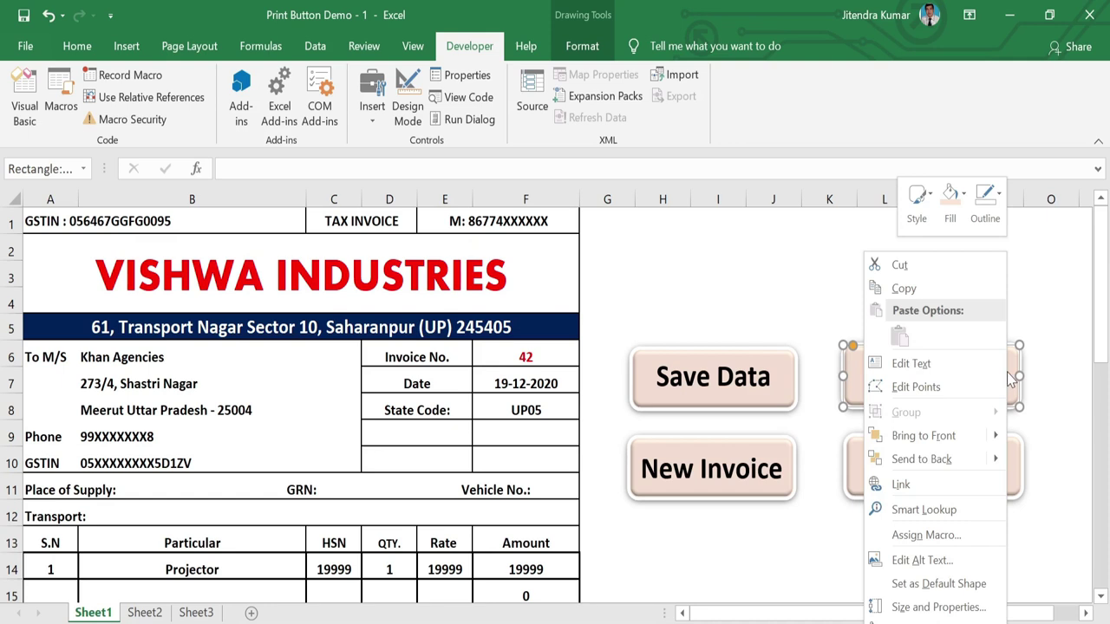
{"action": "left_click", "coordinate": [948, 535]}
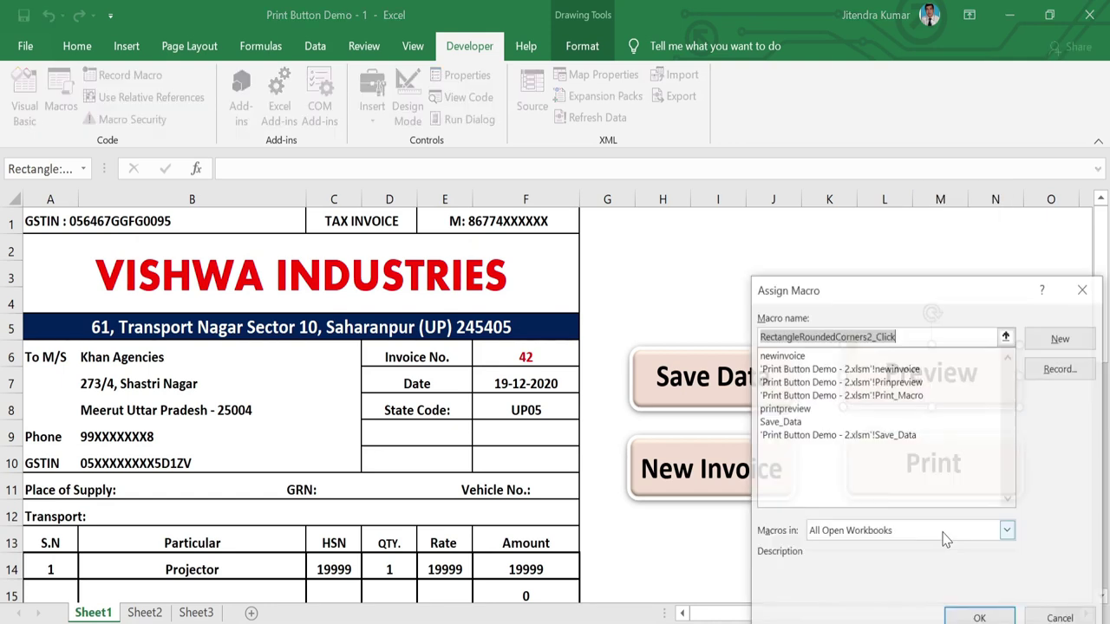
{"action": "left_click_drag", "start_coordinate": [933, 300], "coordinate": [813, 177]}
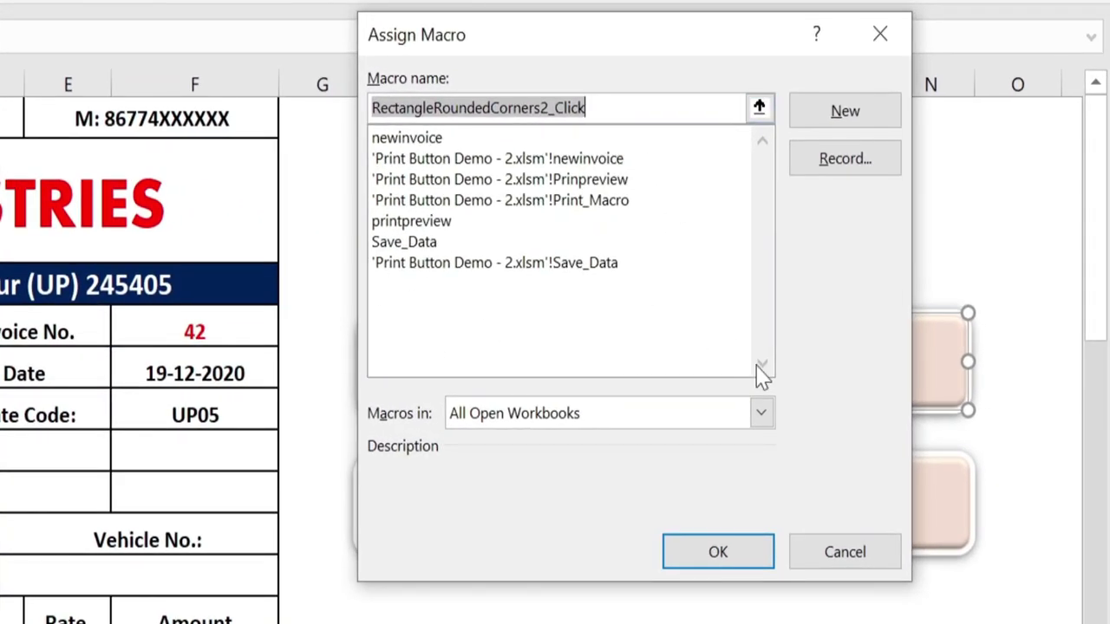
{"action": "left_click", "coordinate": [763, 416]}
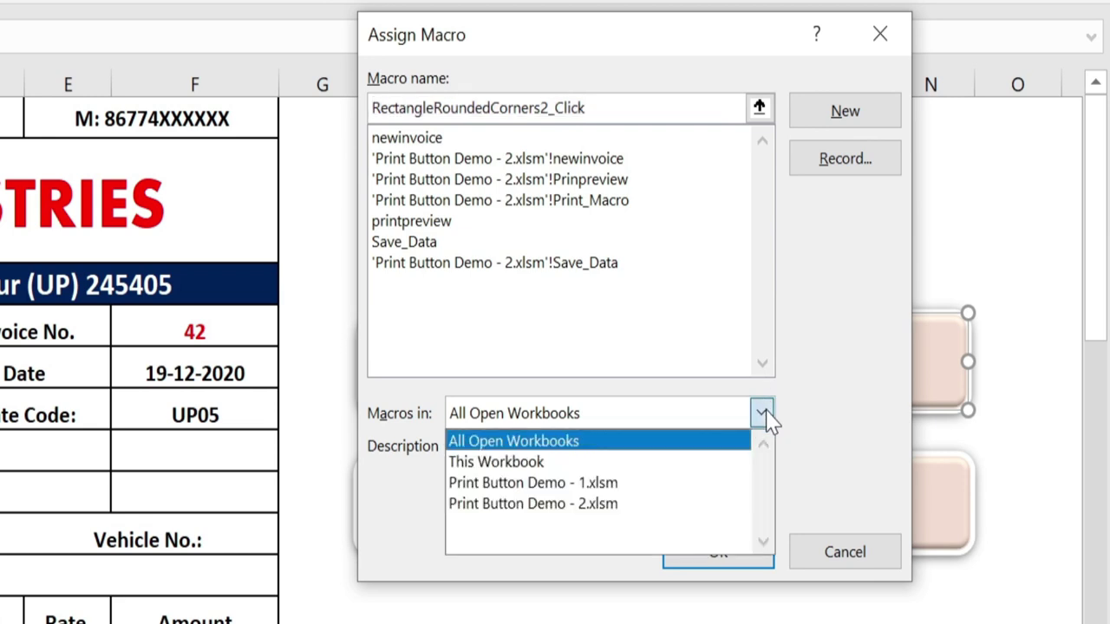
{"action": "left_click", "coordinate": [546, 476]}
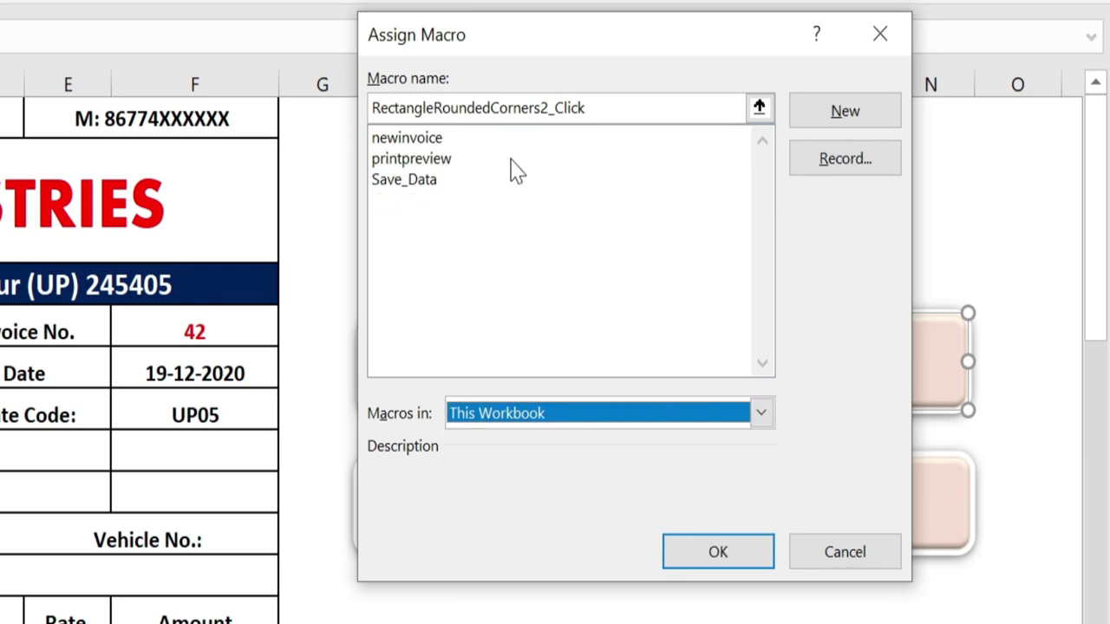
{"action": "left_click", "coordinate": [444, 161]}
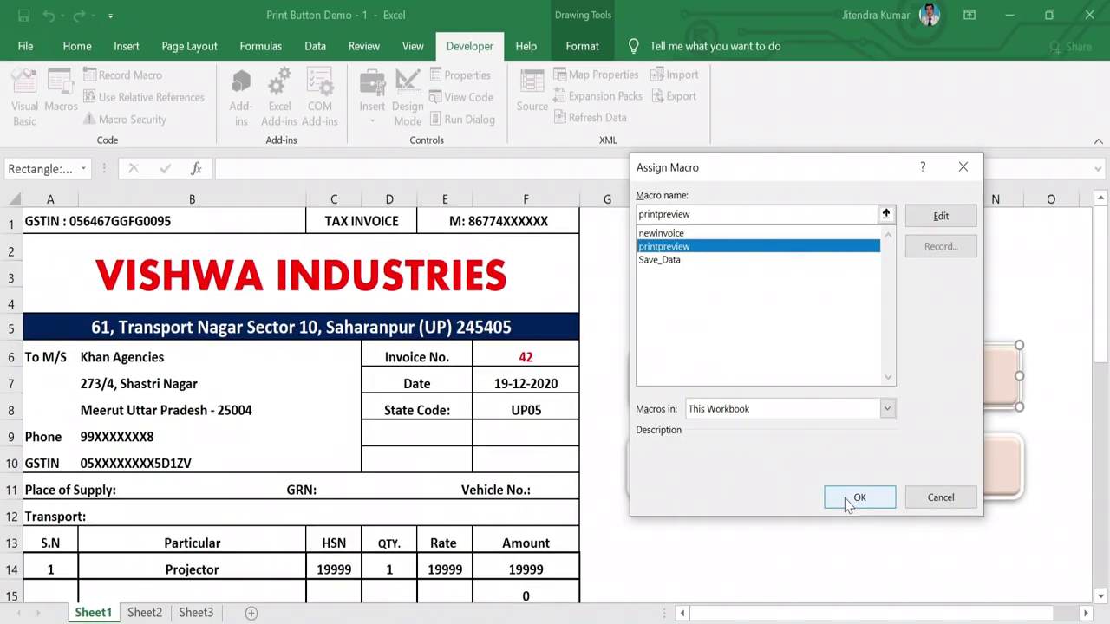
{"action": "left_click", "coordinate": [850, 498]}
{"action": "left_click", "coordinate": [843, 545]}
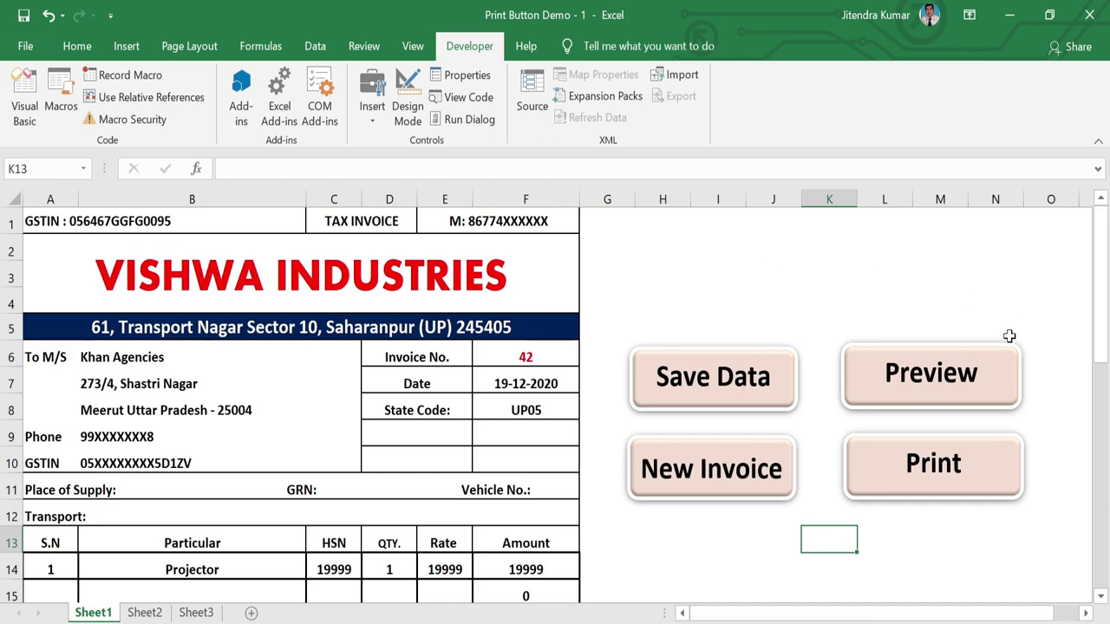
Run the Preview button to show the invoice's print preview, then close it.
{"action": "left_click", "coordinate": [927, 404]}
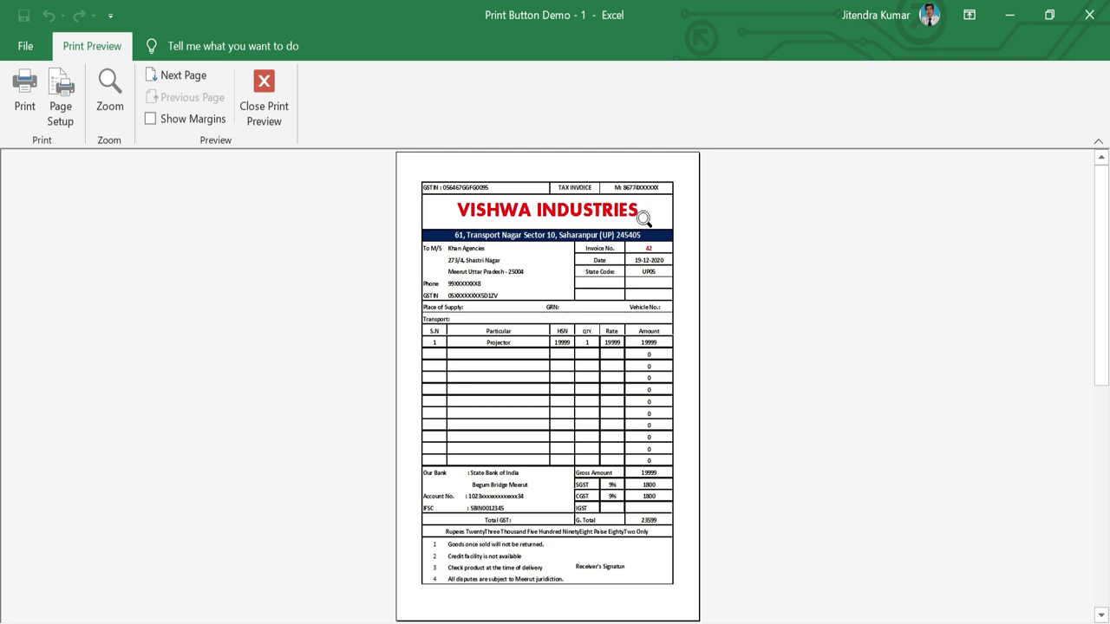
{"action": "left_click", "coordinate": [276, 102]}
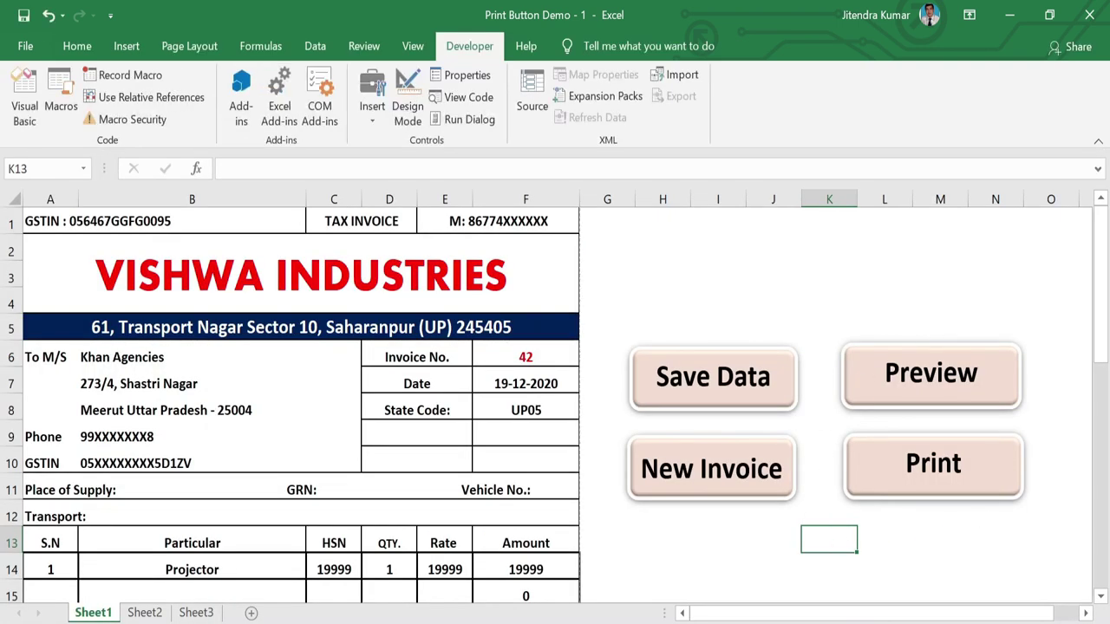
{"action": "left_click", "coordinate": [957, 488], "text": "ctrl"}
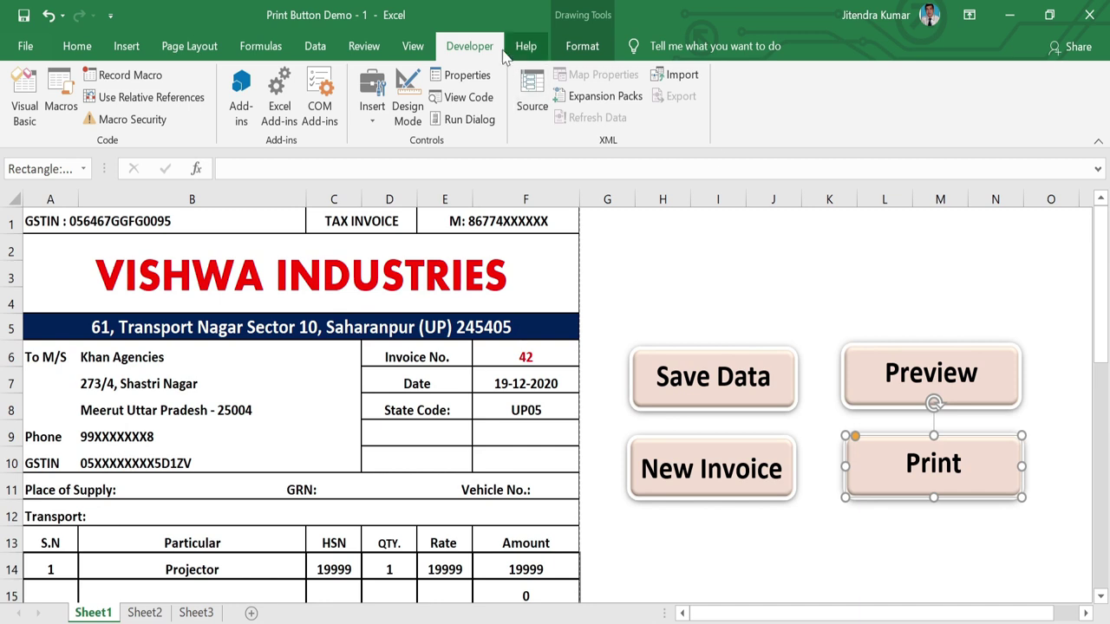
Replace Macro1 with Print_Macro, keep storage in This Workbook, and begin recording.
{"action": "left_click", "coordinate": [156, 80]}
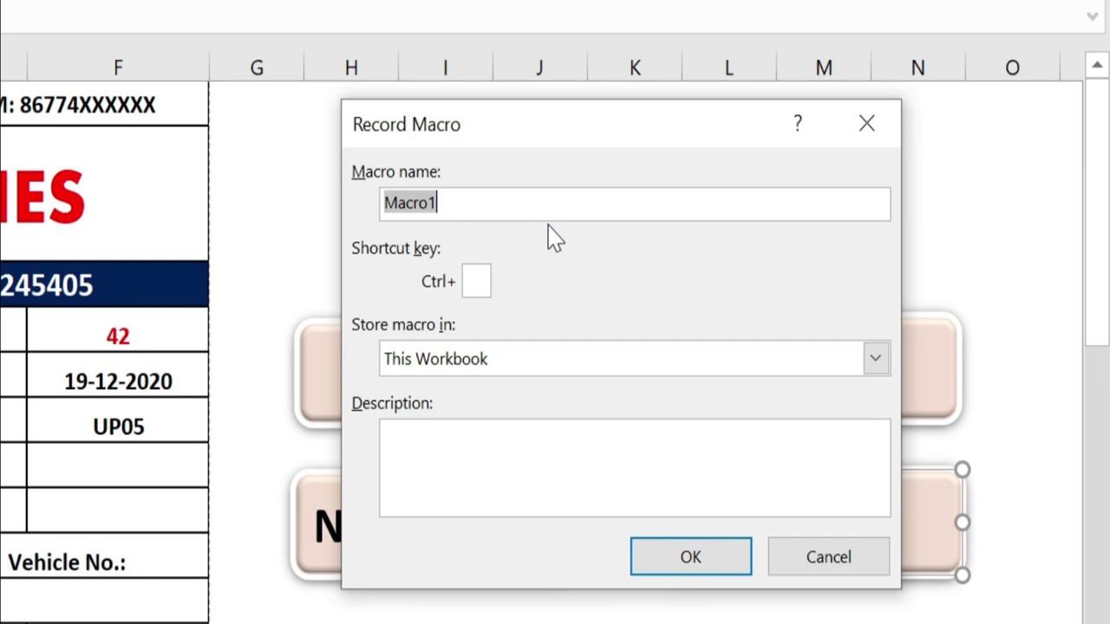
{"action": "key", "text": "BackSpace"}
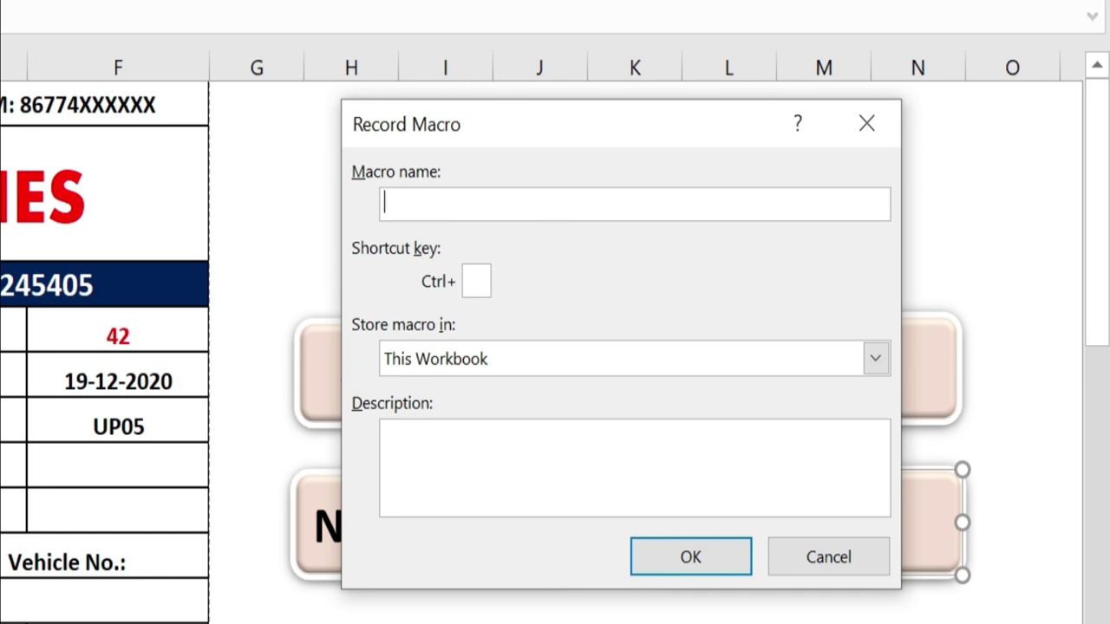
{"action": "type", "text": "Print"}
{"action": "type", "text": "_"}
{"action": "type", "text": "Macro"}
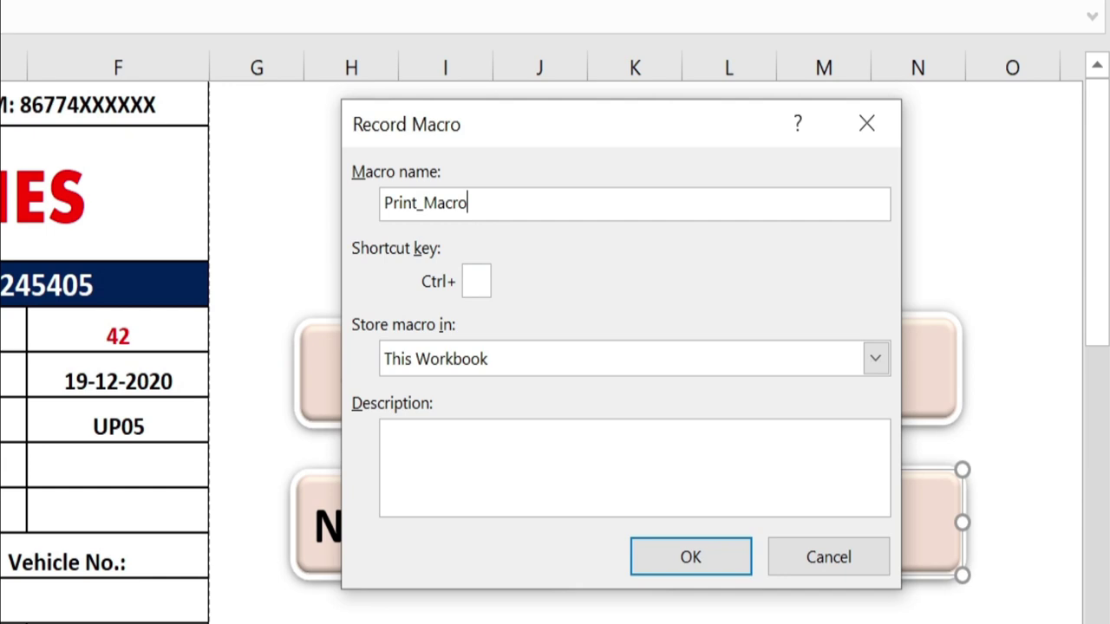
{"action": "left_click", "coordinate": [870, 364]}
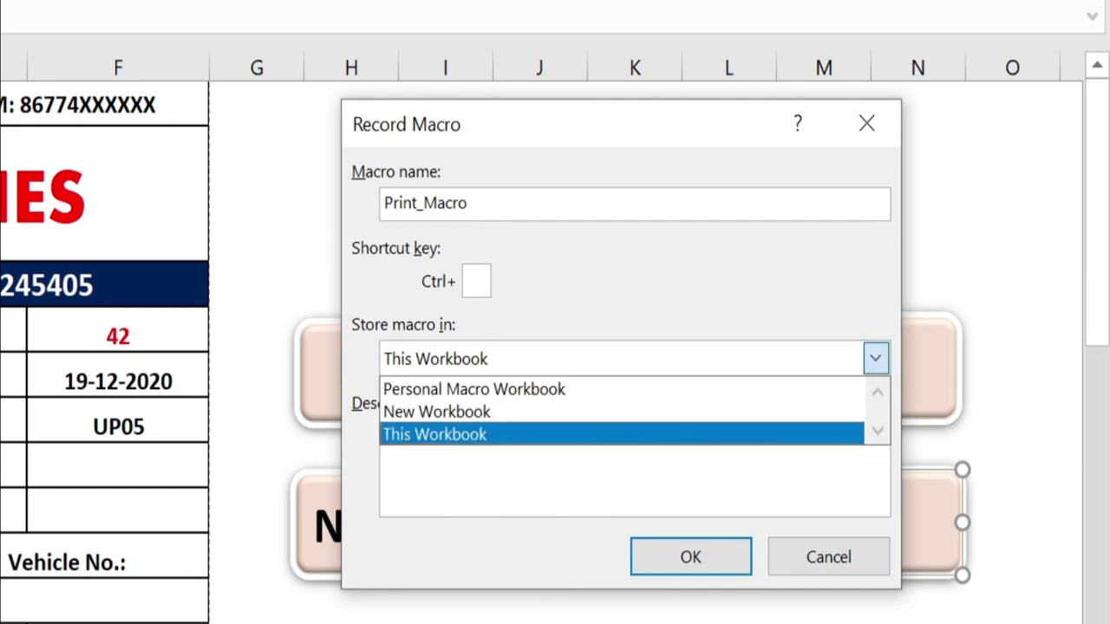
{"action": "left_click", "coordinate": [434, 433]}
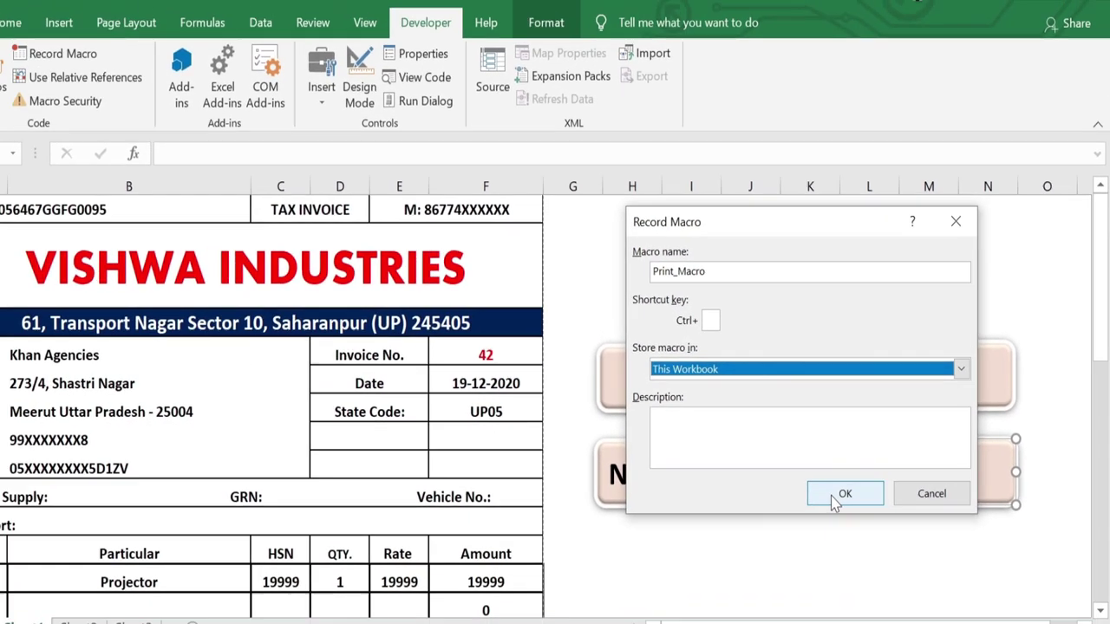
{"action": "left_click", "coordinate": [833, 498]}
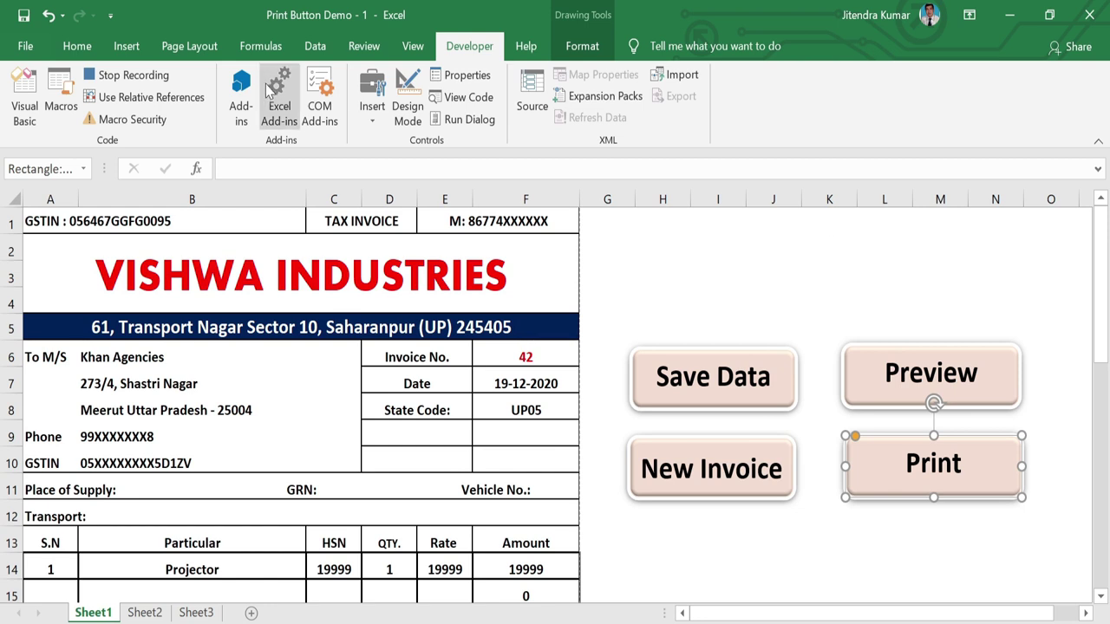
Print pages 1 to 1 of the invoice, cancel the PDF save, and stop recording.
{"action": "left_click", "coordinate": [24, 47]}
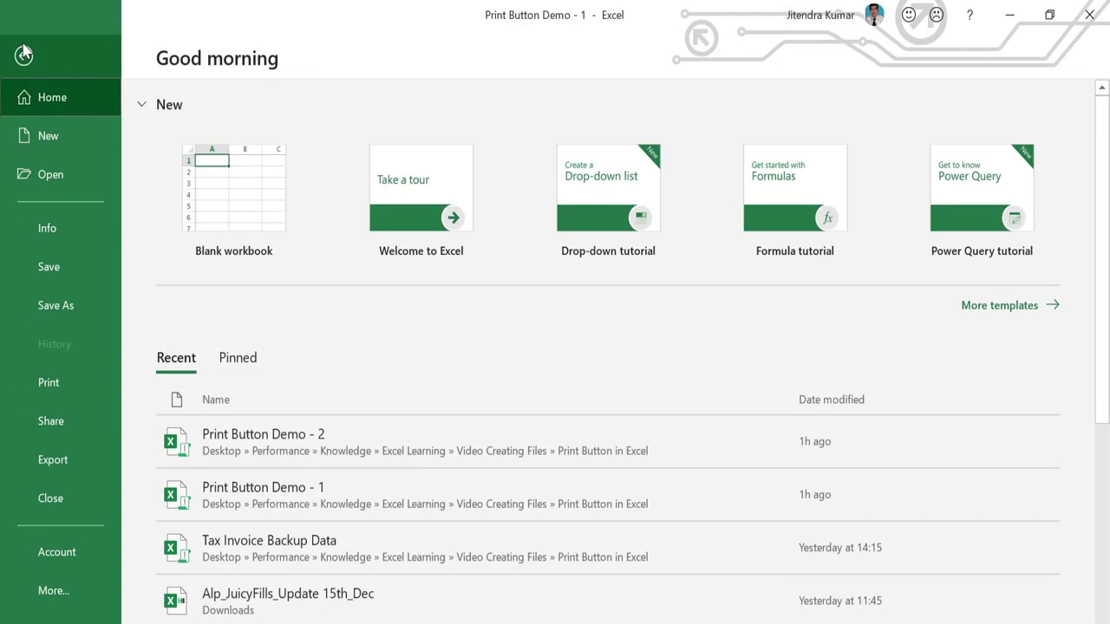
{"action": "left_click", "coordinate": [62, 392]}
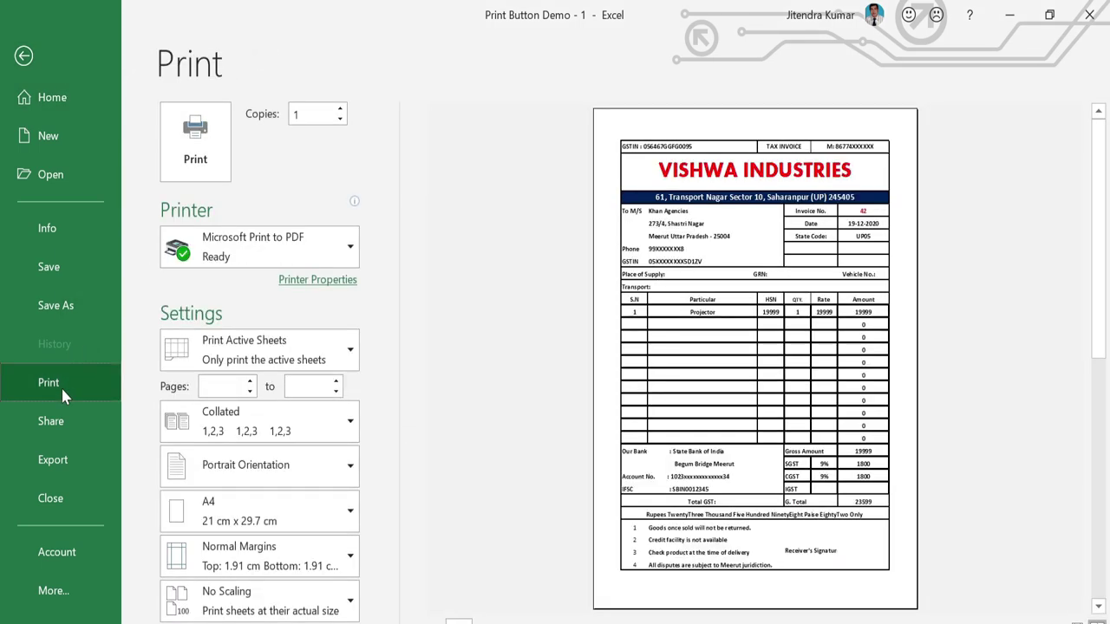
{"action": "left_click", "coordinate": [249, 383]}
{"action": "left_click", "coordinate": [336, 383]}
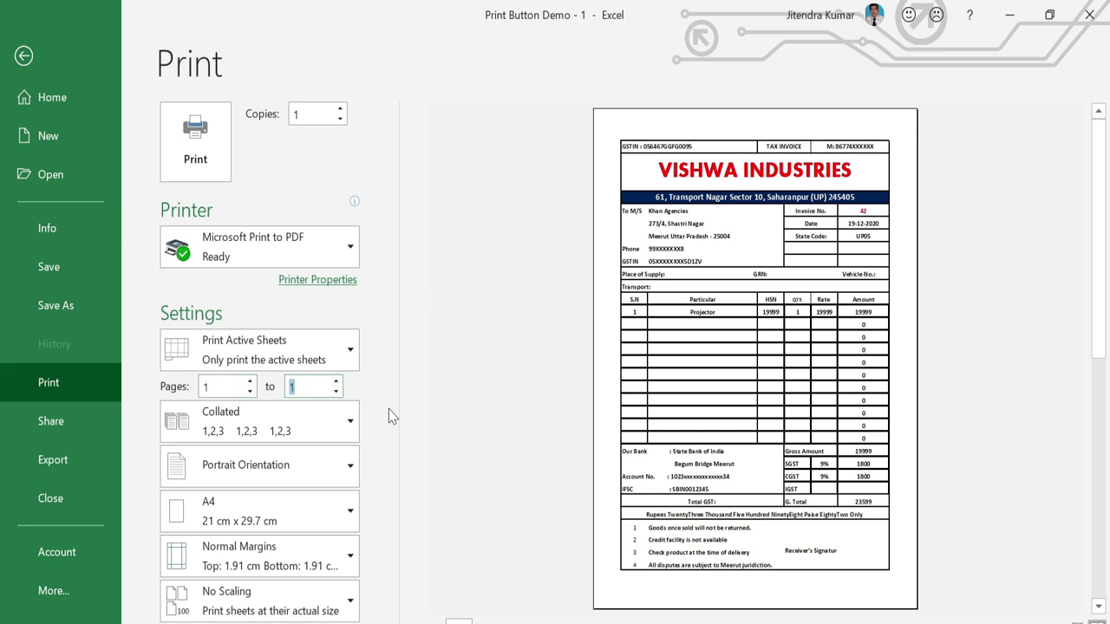
{"action": "left_click", "coordinate": [207, 163]}
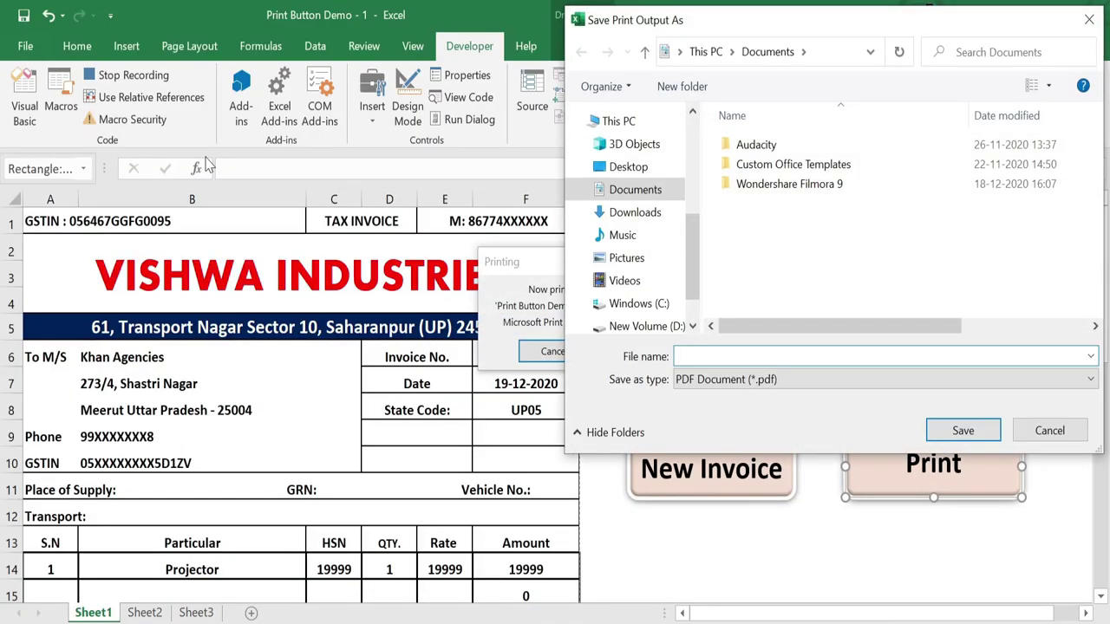
{"action": "left_click", "coordinate": [1050, 432]}
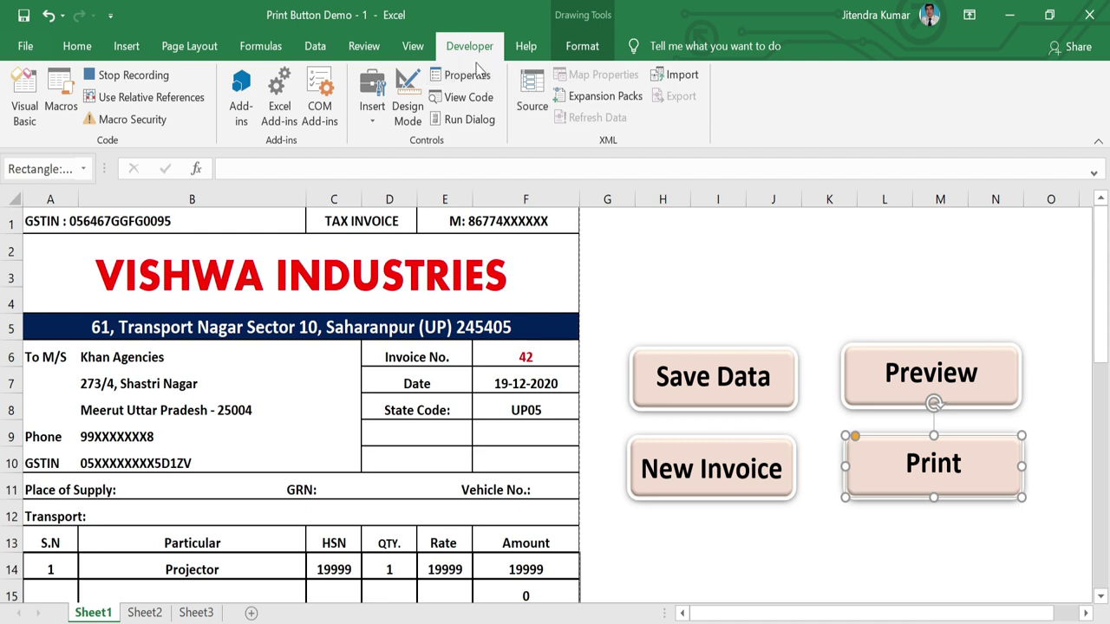
{"action": "left_click", "coordinate": [161, 85]}
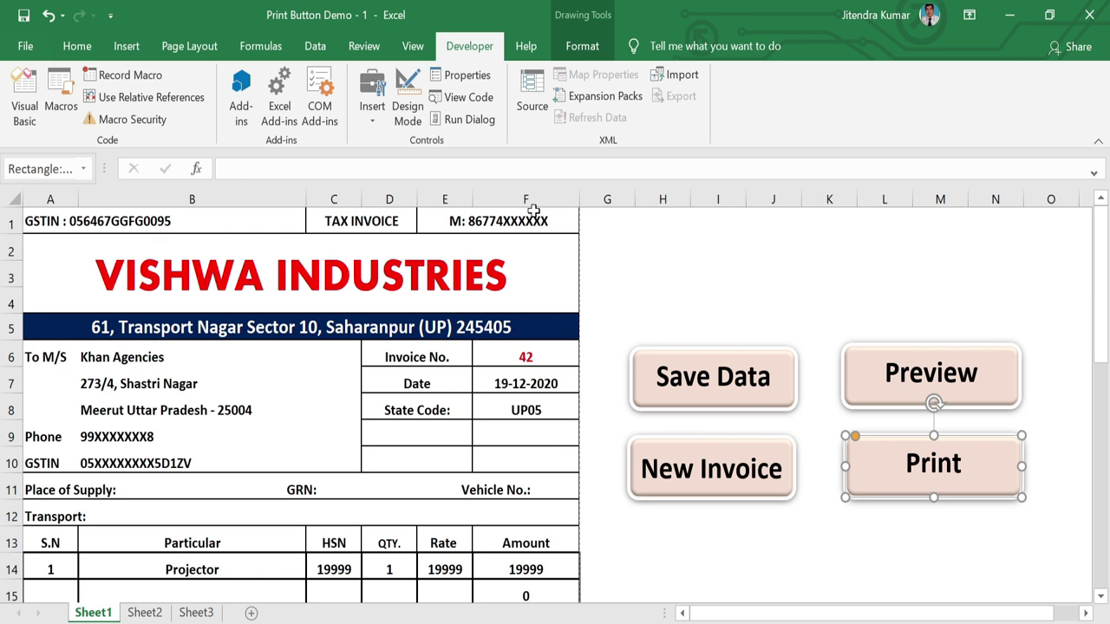
Assign Print_Macro to the Print button shape on the invoice sheet.
{"action": "left_click", "coordinate": [919, 322]}
{"action": "left_click", "coordinate": [1003, 464]}
{"action": "right_click", "coordinate": [1004, 464]}
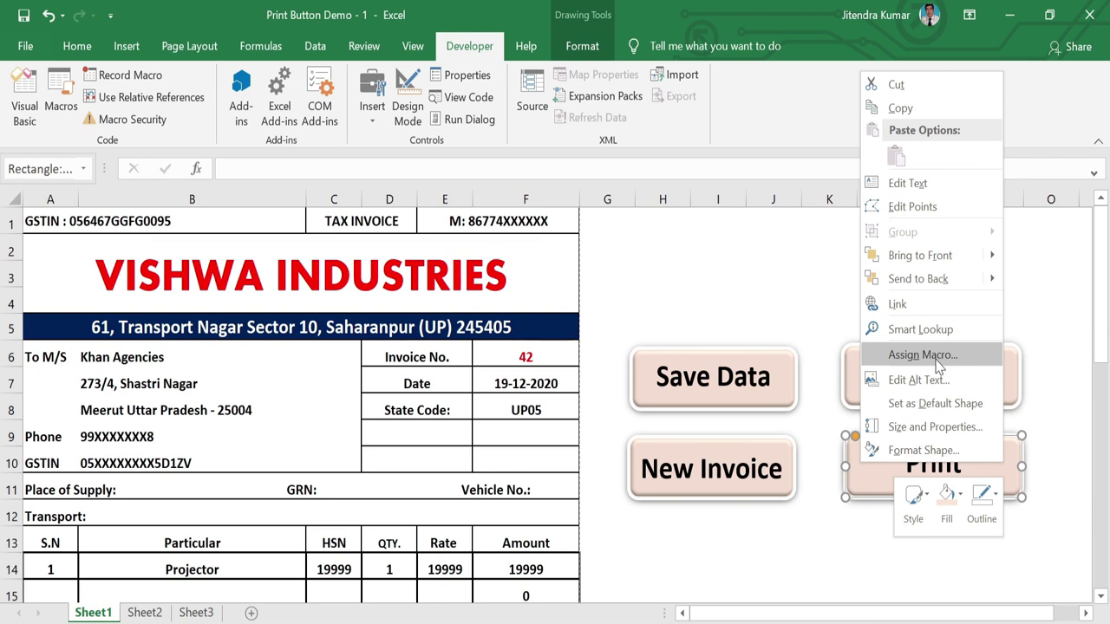
{"action": "left_click", "coordinate": [937, 364]}
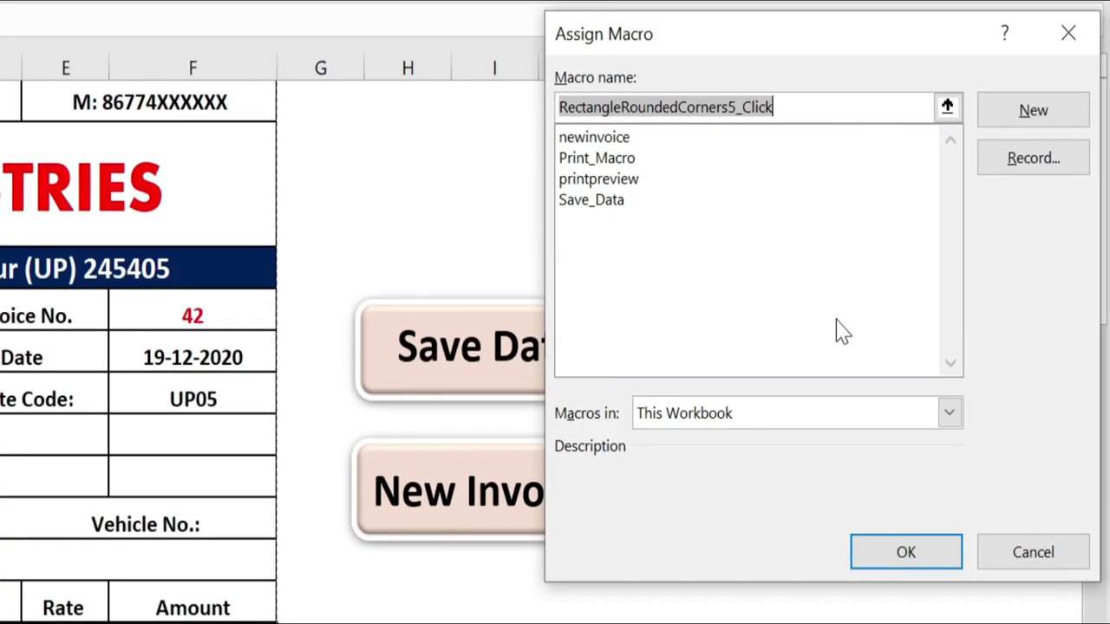
{"action": "left_click", "coordinate": [607, 159]}
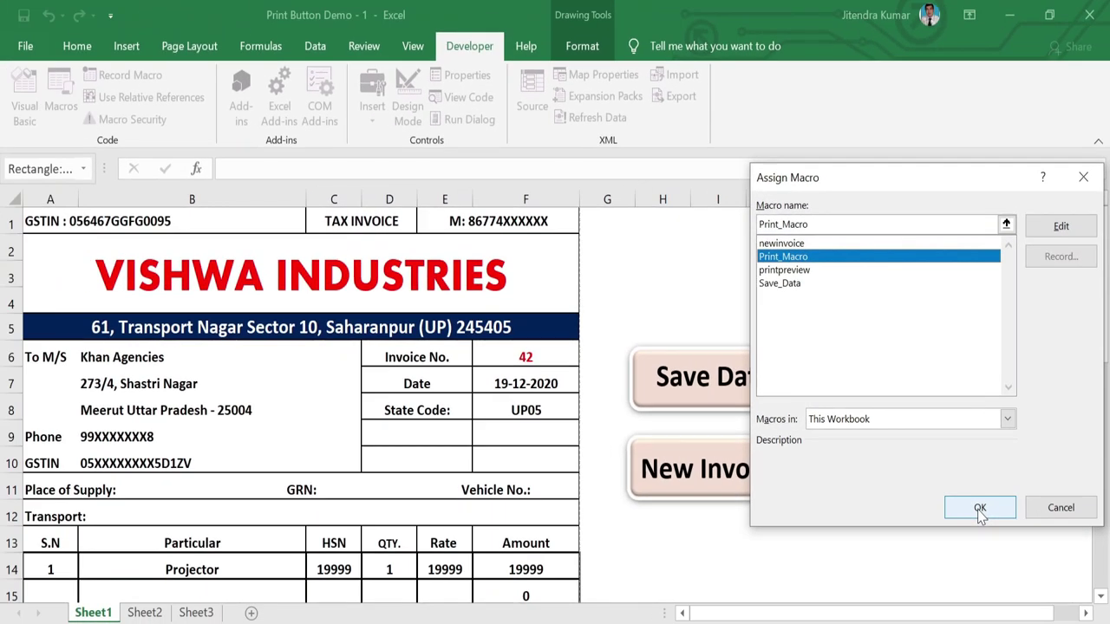
{"action": "left_click", "coordinate": [977, 509]}
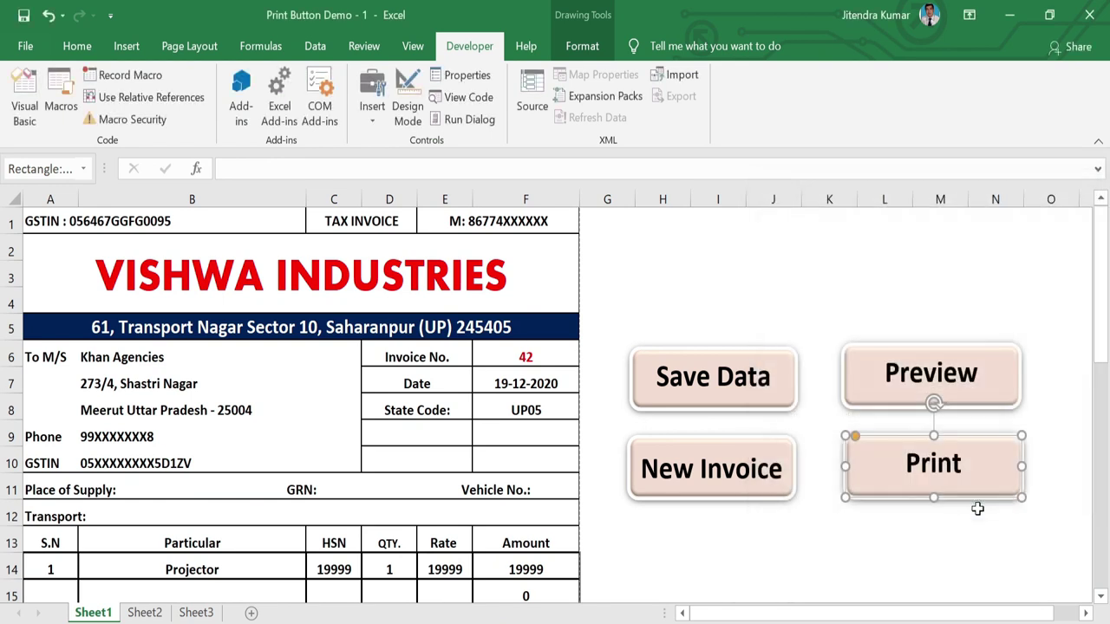
{"action": "left_click", "coordinate": [917, 539]}
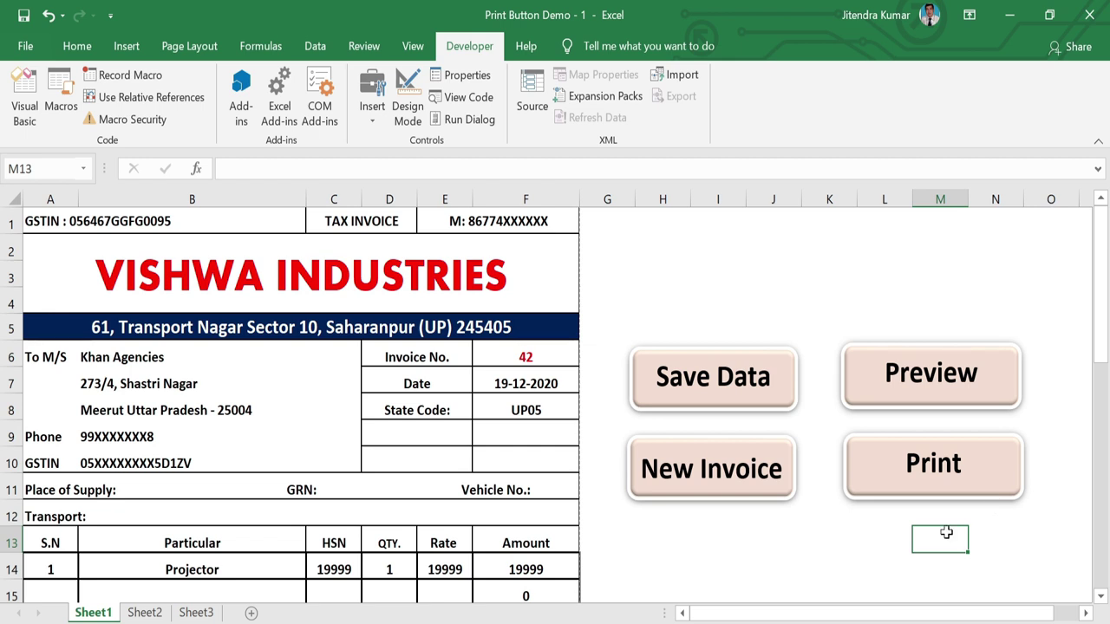
Test the Print button, then cancel the Save Print Output As prompt.
{"action": "left_click", "coordinate": [929, 469]}
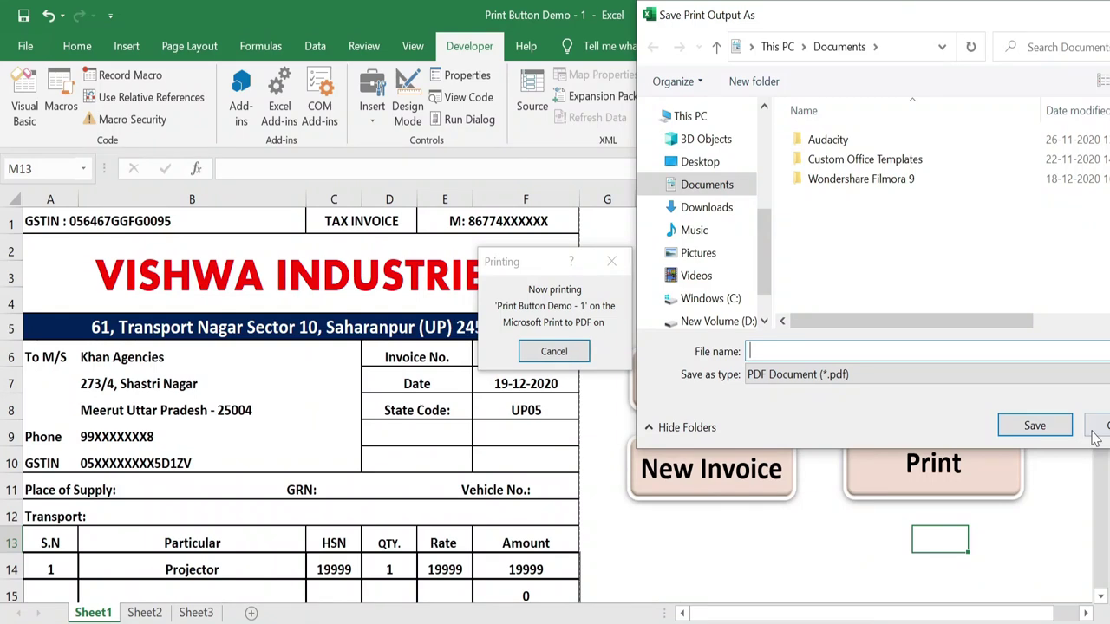
{"action": "left_click", "coordinate": [1094, 433]}
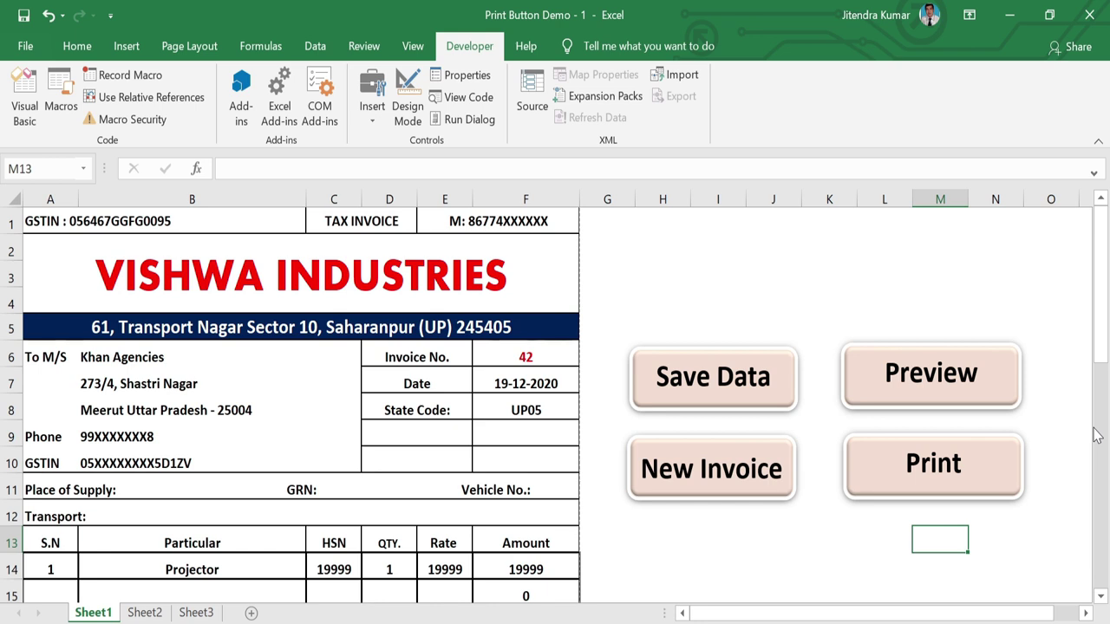
Save As 'Print Button Demo - 1' in Downloads, choosing an Excel Macro-Enabled Workbook type.
{"action": "left_click", "coordinate": [41, 48]}
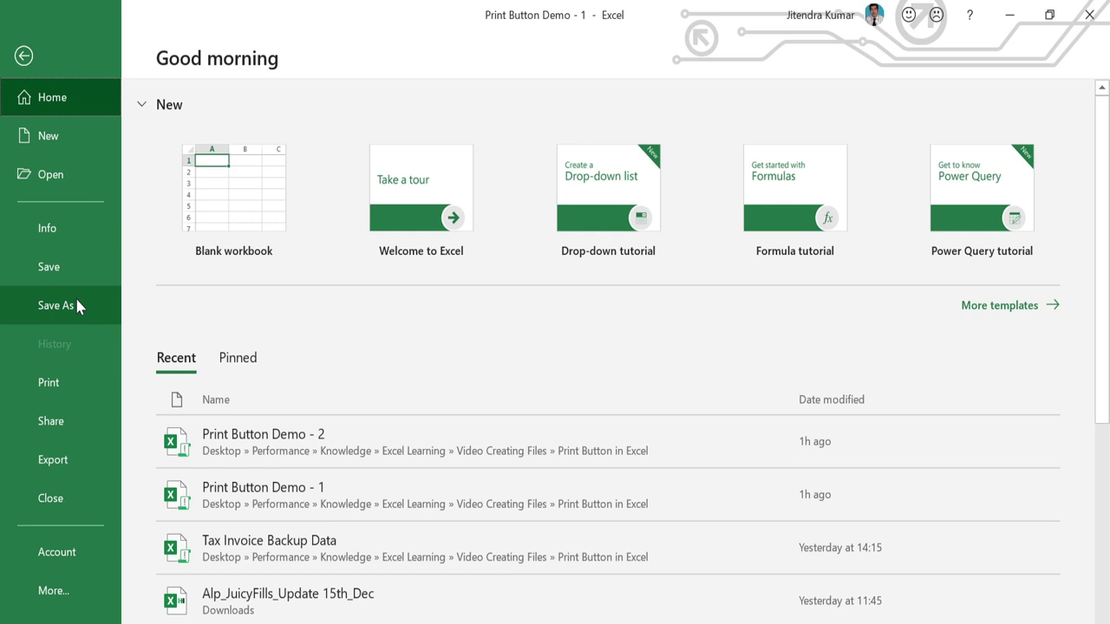
{"action": "left_click", "coordinate": [76, 302]}
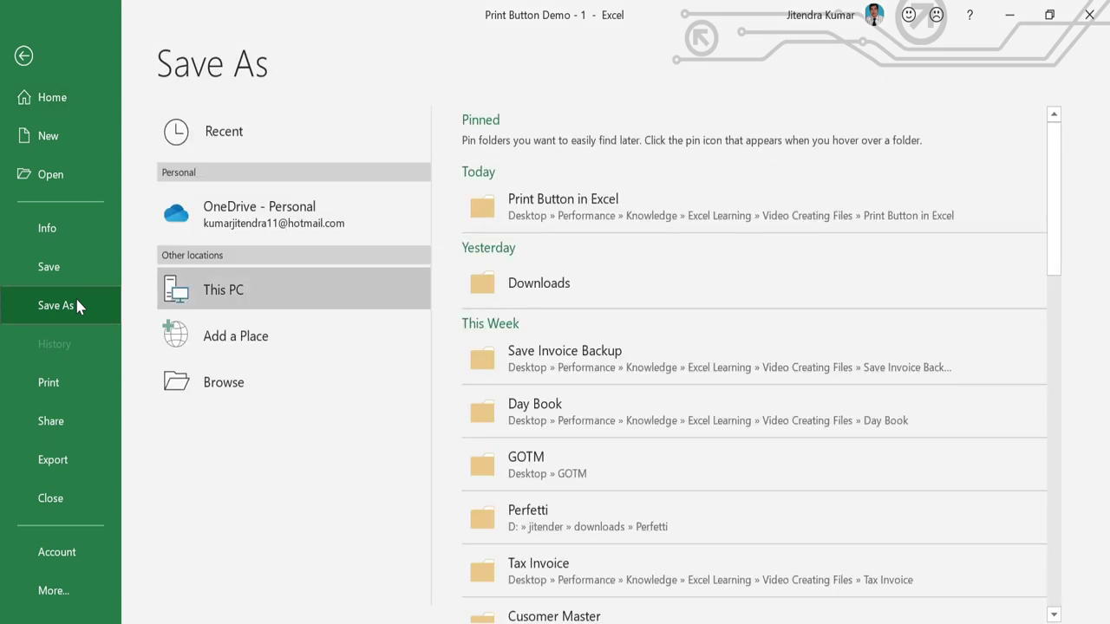
{"action": "left_click", "coordinate": [530, 286]}
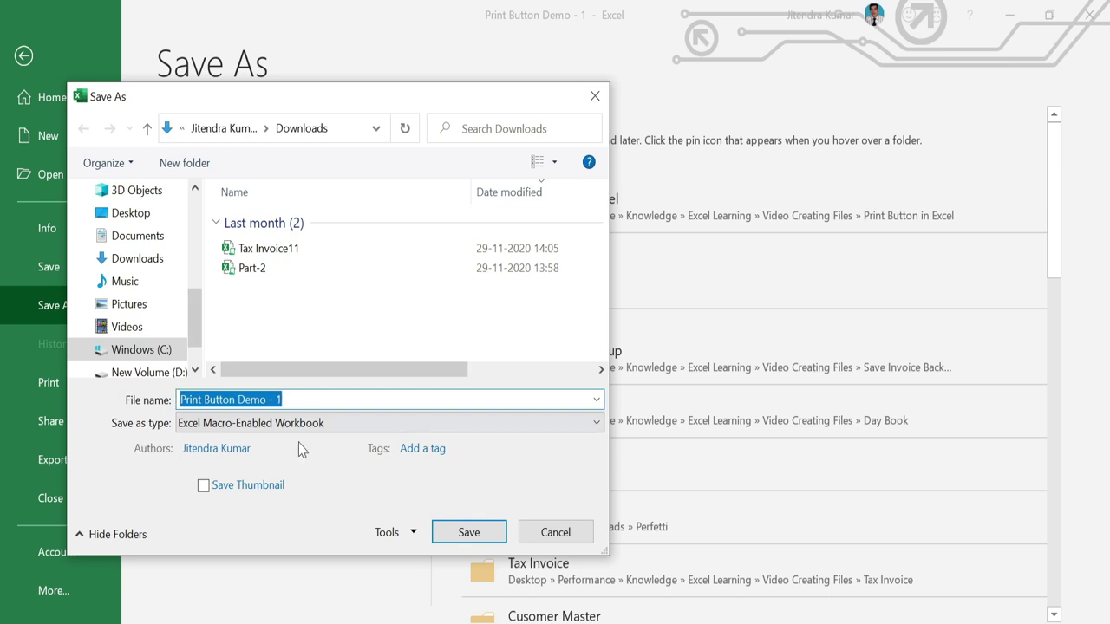
{"action": "left_click", "coordinate": [598, 425]}
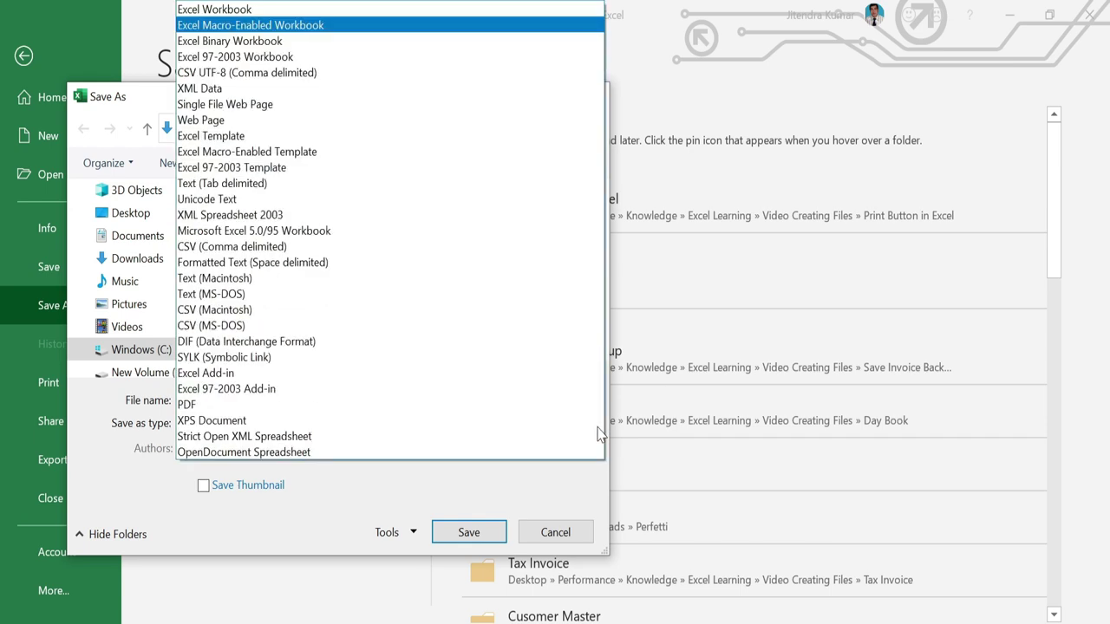